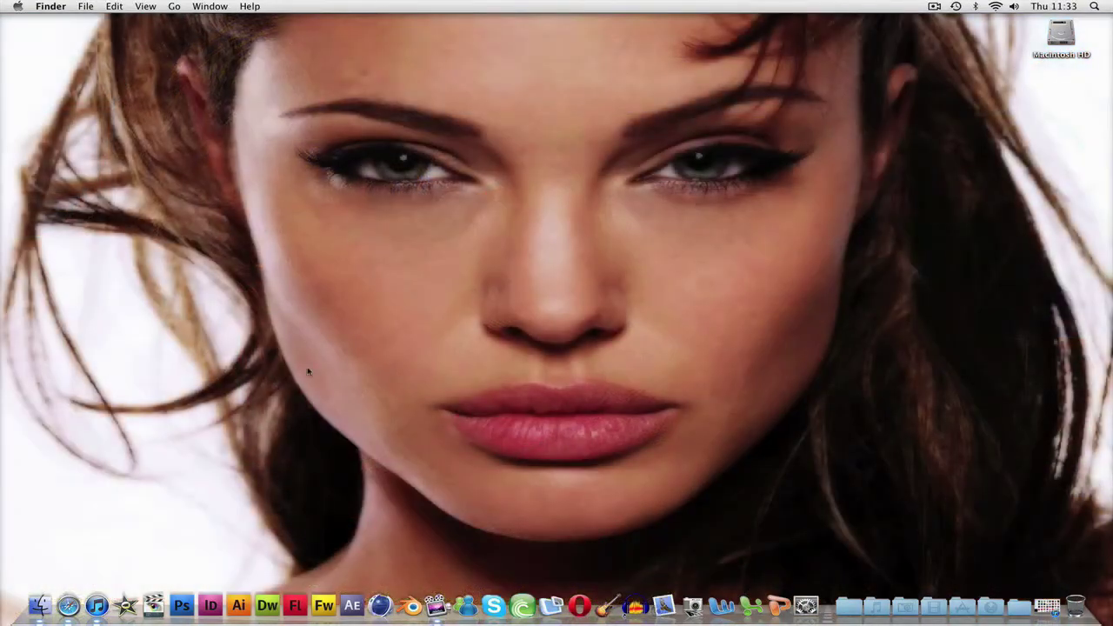
Play the song We Swarm from the Drink The Sea album in iTunes, stop it and minimize the iTunes window
{"action": "left_click", "coordinate": [97, 600]}
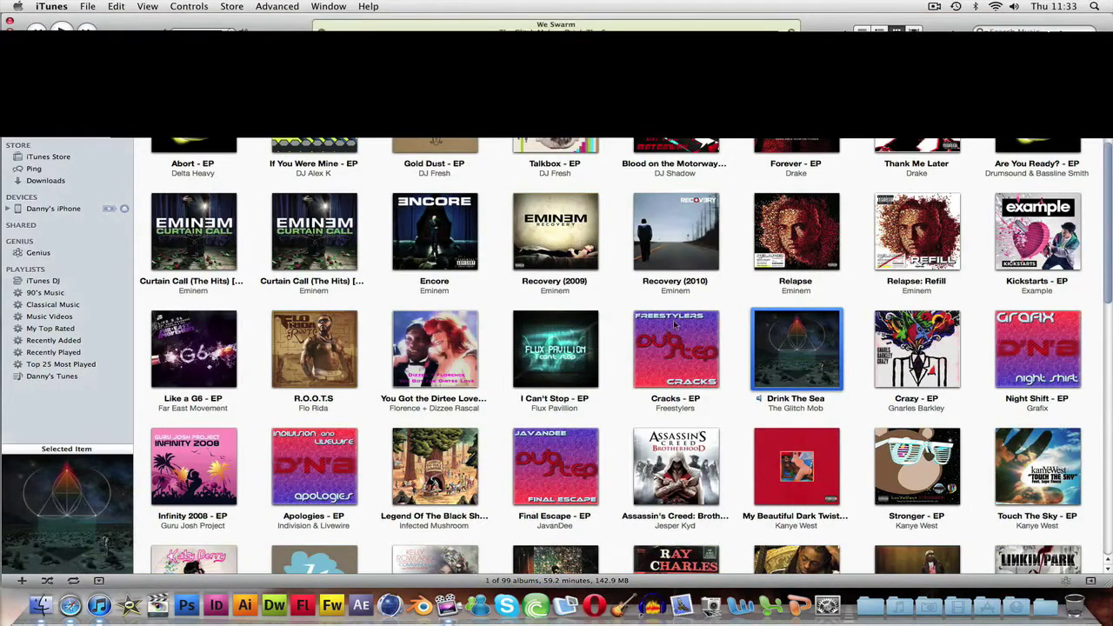
{"action": "double_click", "coordinate": [823, 364]}
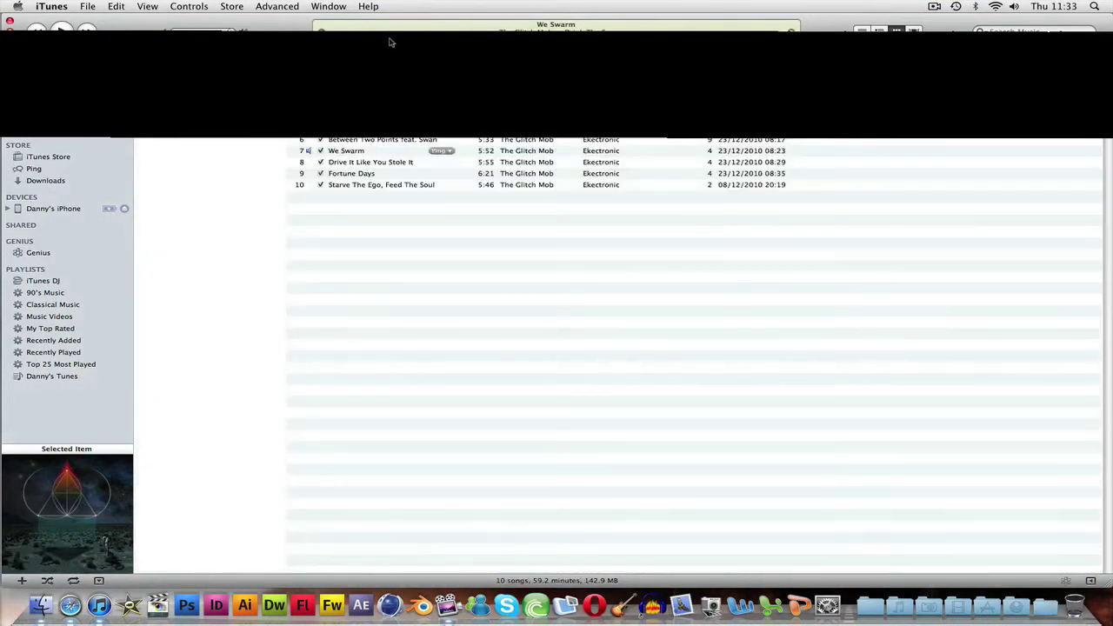
{"action": "left_click", "coordinate": [61, 29]}
{"action": "left_click", "coordinate": [365, 152]}
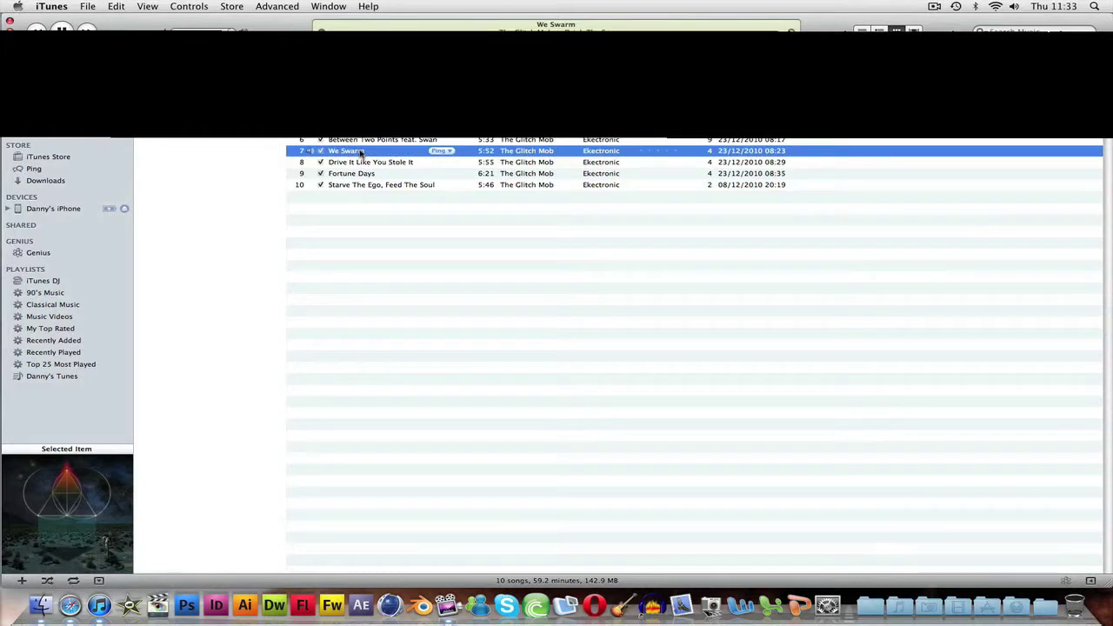
{"action": "left_click", "coordinate": [62, 32]}
{"action": "left_click", "coordinate": [63, 31]}
{"action": "left_click", "coordinate": [64, 30]}
{"action": "key", "text": "super+m"}
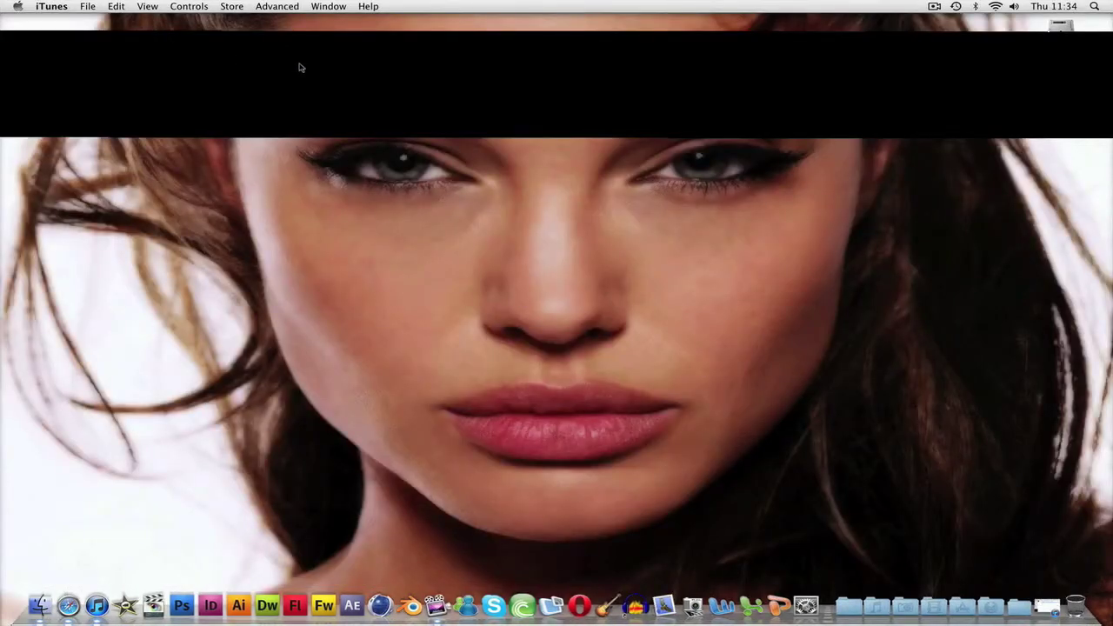
Open 07 We Swarm.mp3 from the music folder The_Glitch_Mob-Drink_The_Sea_(2010) in Audacity
{"action": "left_click", "coordinate": [868, 597]}
{"action": "left_click", "coordinate": [1058, 532]}
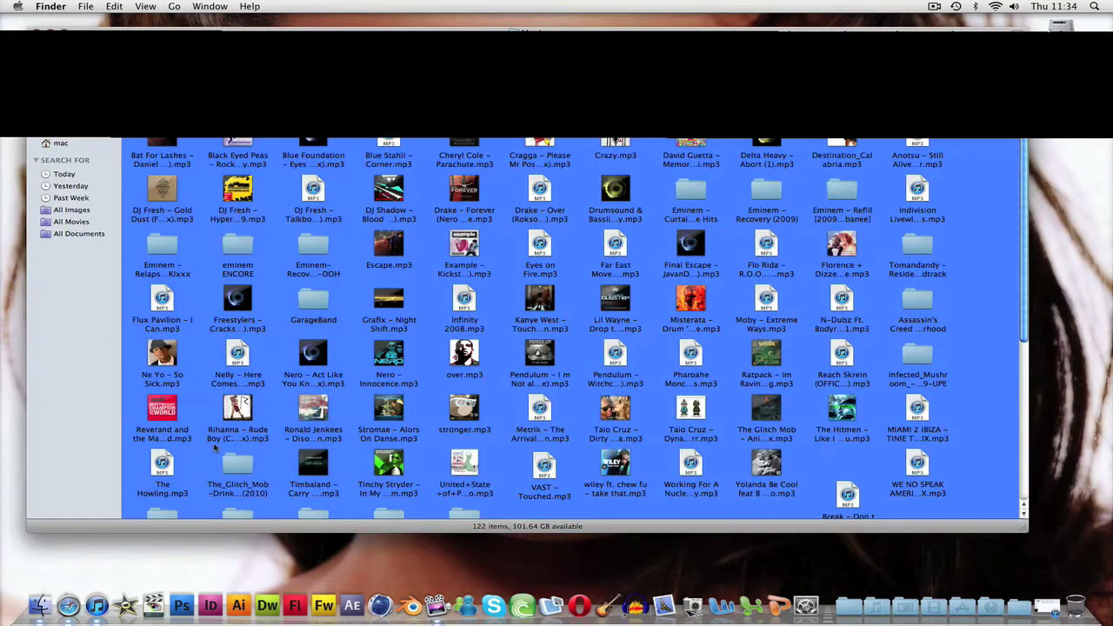
{"action": "double_click", "coordinate": [235, 461]}
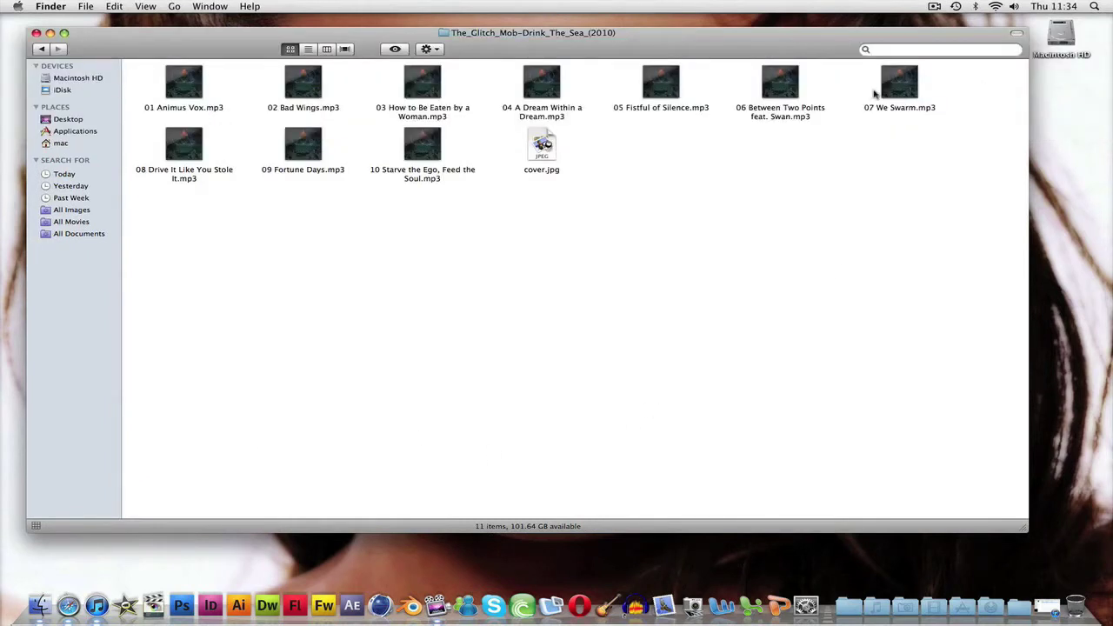
{"action": "left_click", "coordinate": [889, 91]}
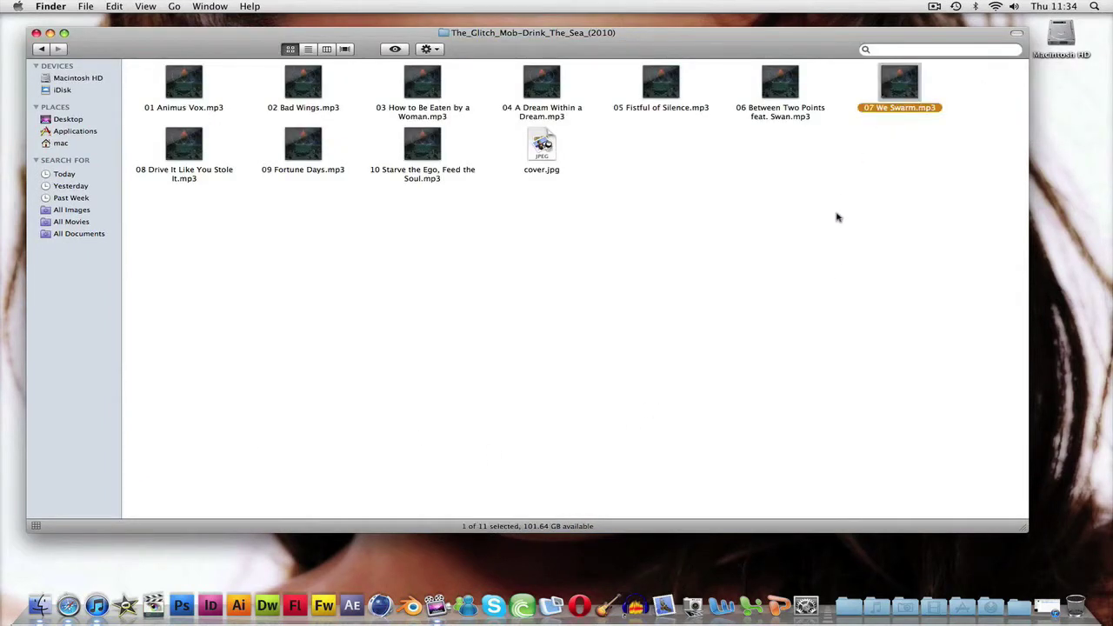
{"action": "right_click", "coordinate": [905, 89]}
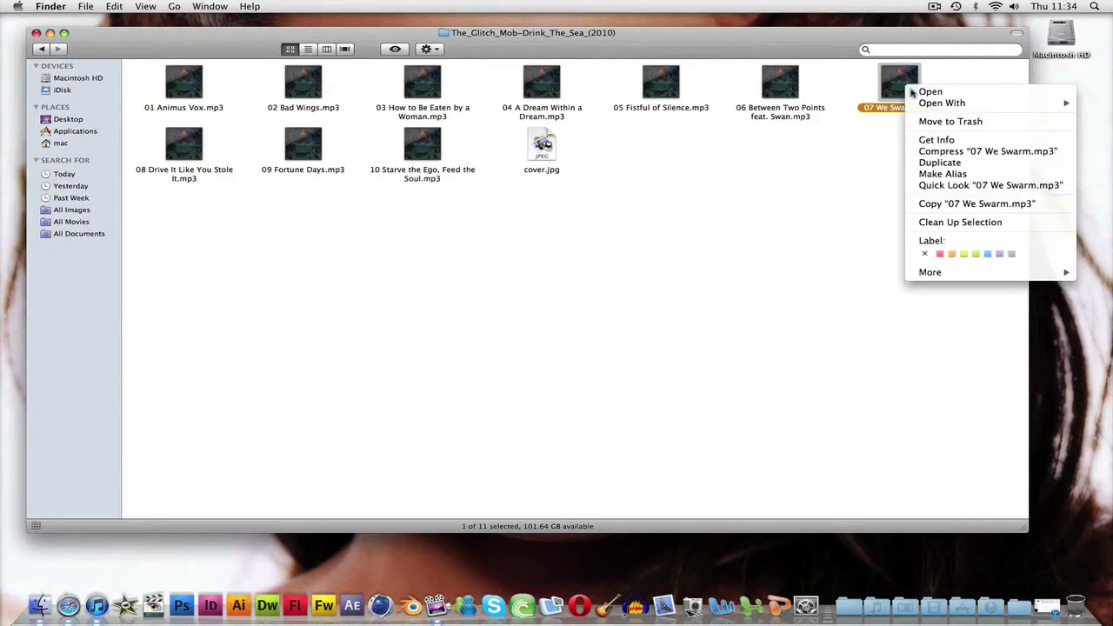
{"action": "mouse_move", "coordinate": [930, 104]}
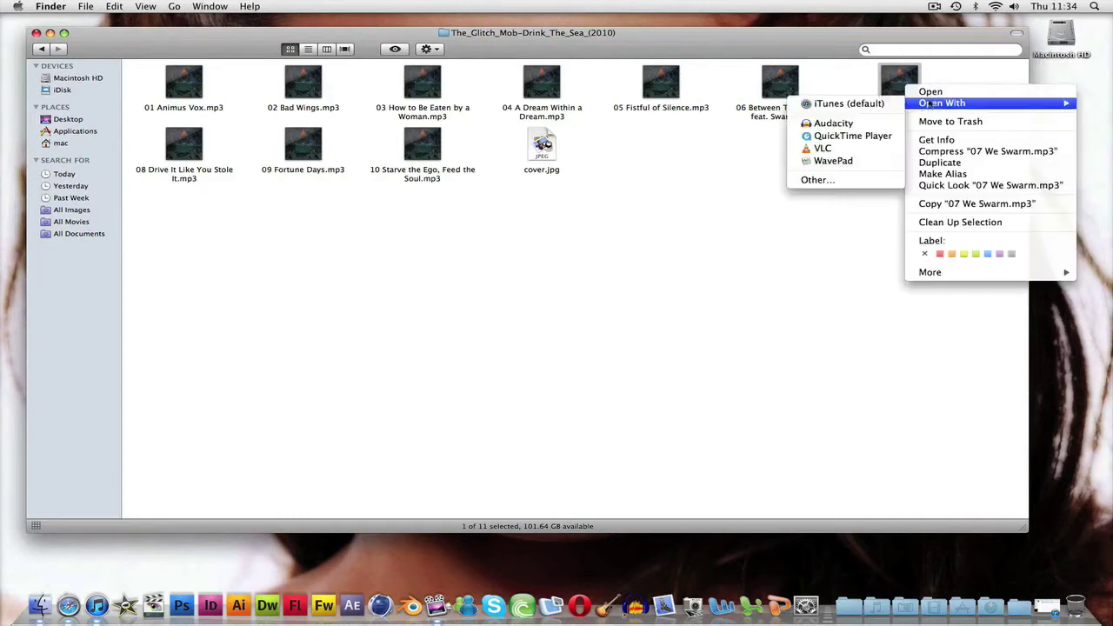
{"action": "left_click", "coordinate": [831, 124]}
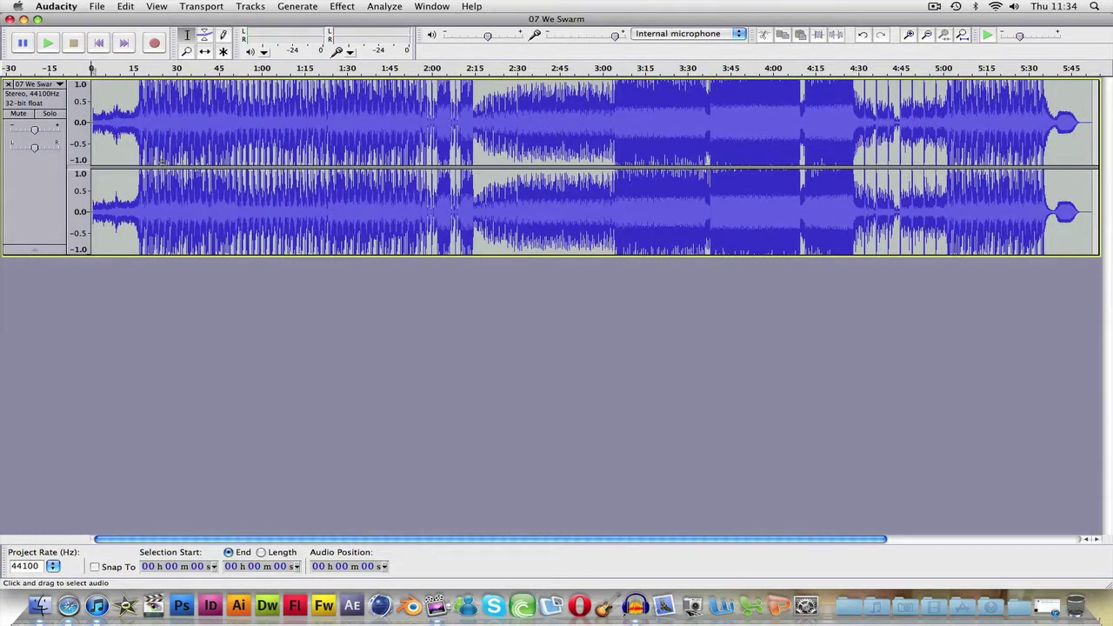
Play the track briefly from about 14 s to locate where the beat starts
{"action": "left_click", "coordinate": [134, 95]}
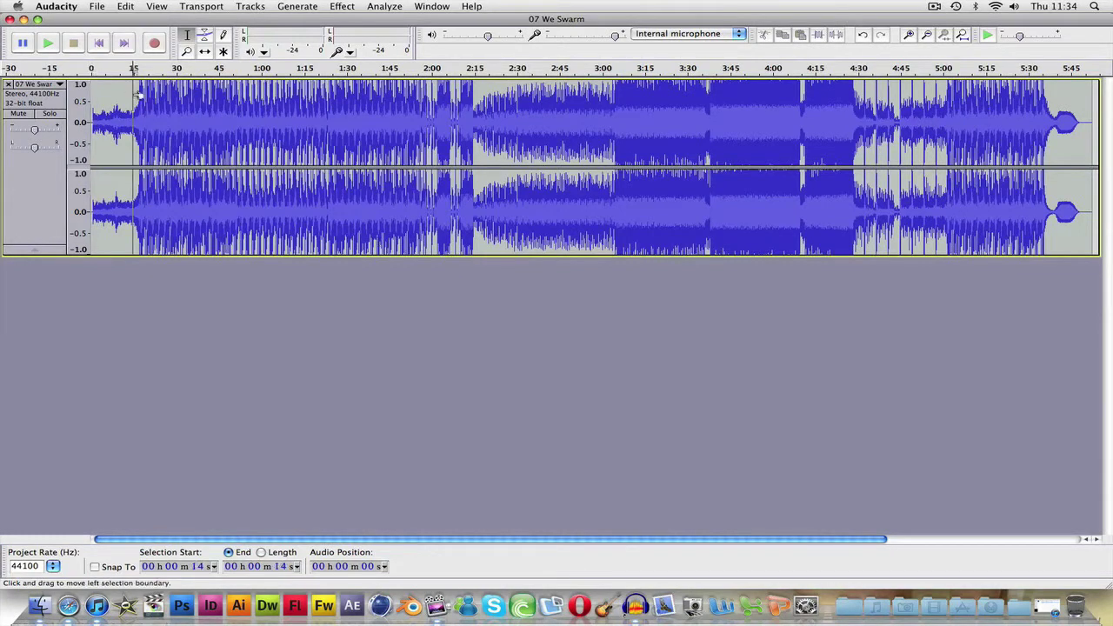
{"action": "key", "text": "space"}
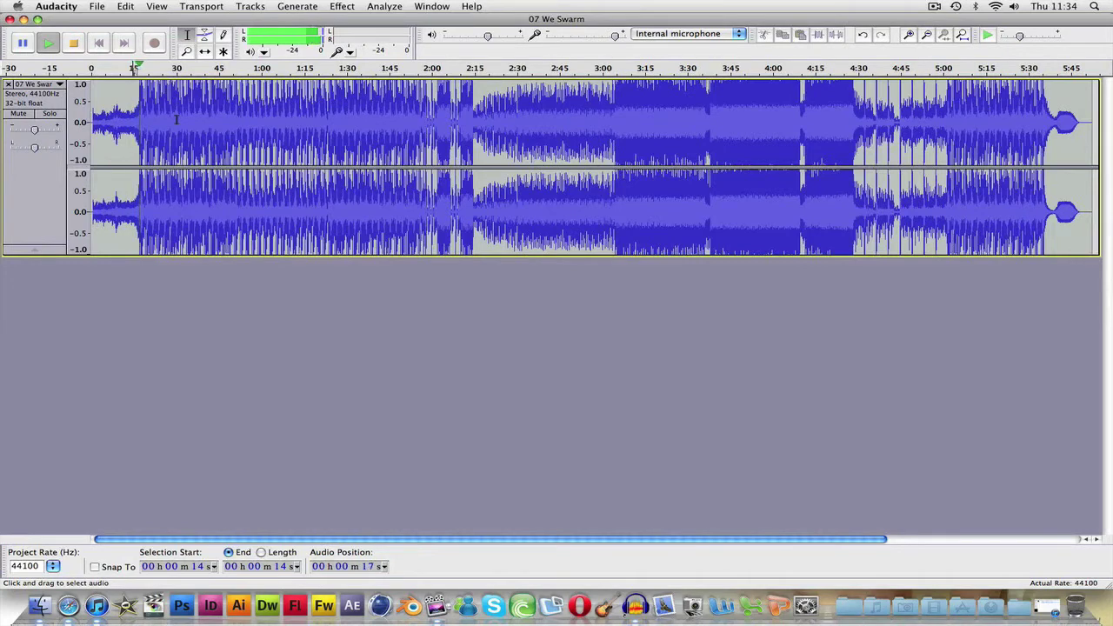
{"action": "key", "text": "space"}
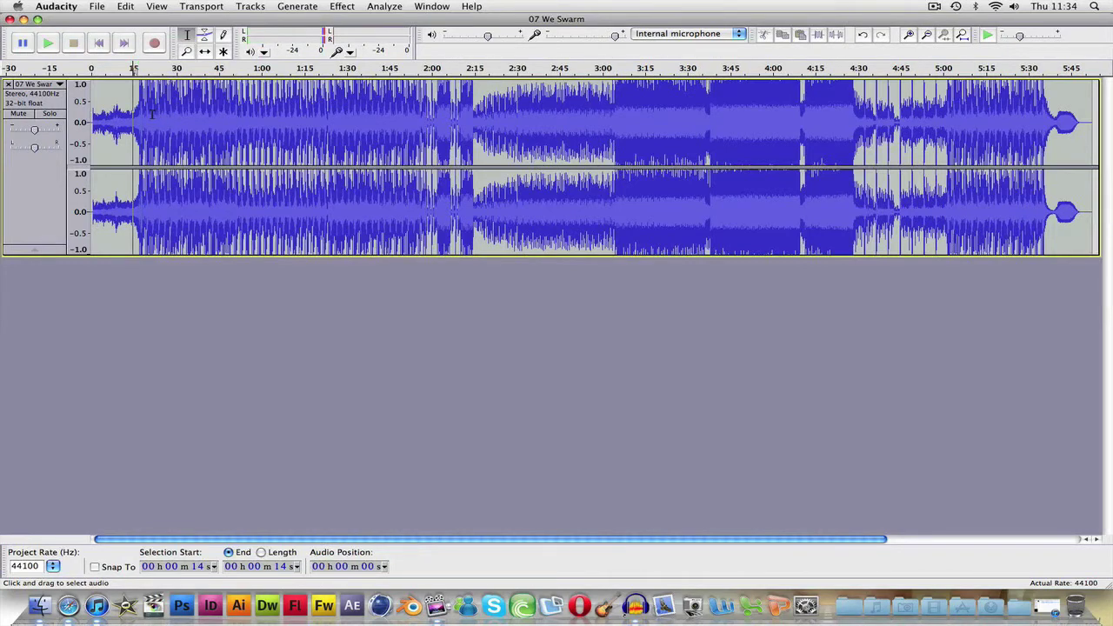
Delete the quiet intro from the start of the track to the beat at about 17 s
{"action": "scroll", "coordinate": [135, 111], "scroll_direction": "up", "scroll_amount": 6}
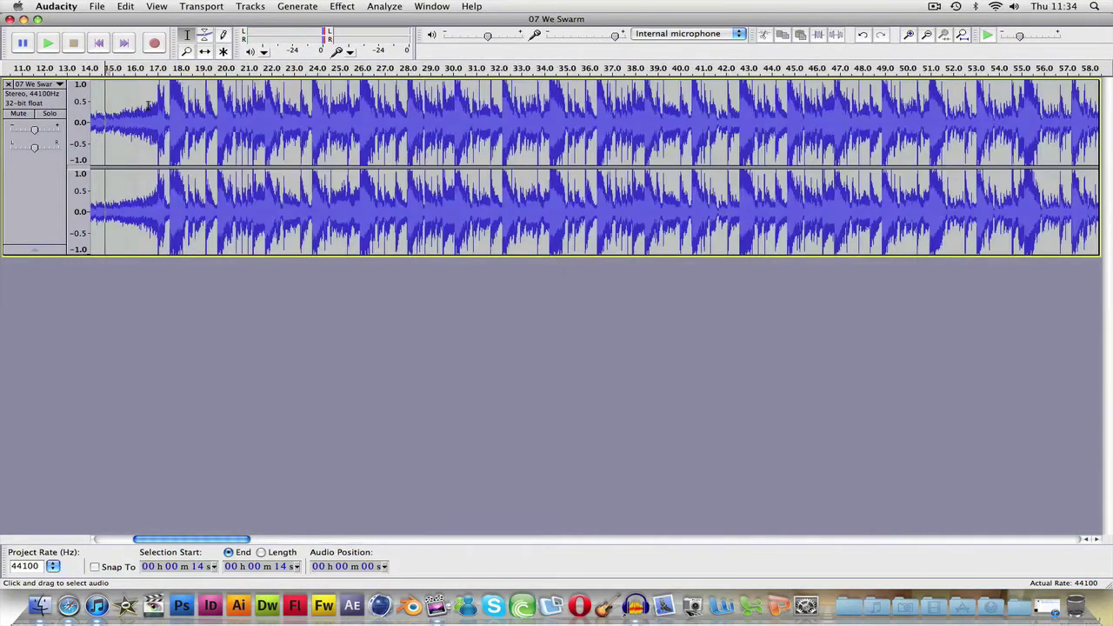
{"action": "left_click", "coordinate": [150, 105]}
{"action": "left_click", "coordinate": [171, 105]}
{"action": "key", "text": "space"}
{"action": "key", "text": "space"}
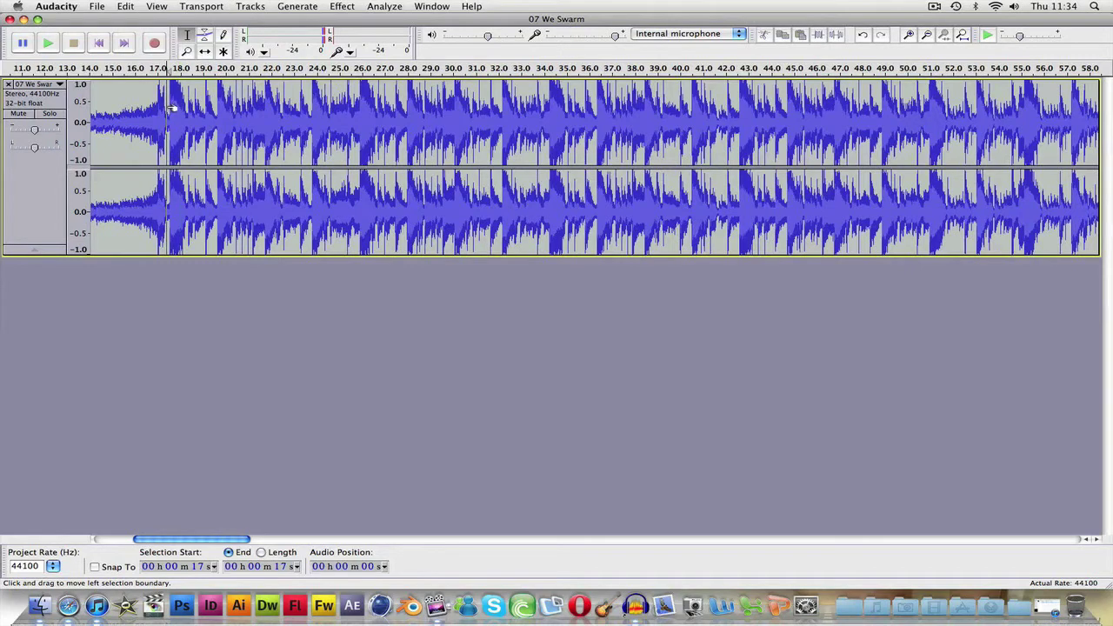
{"action": "left_click_drag", "start_coordinate": [165, 110], "coordinate": [71, 158]}
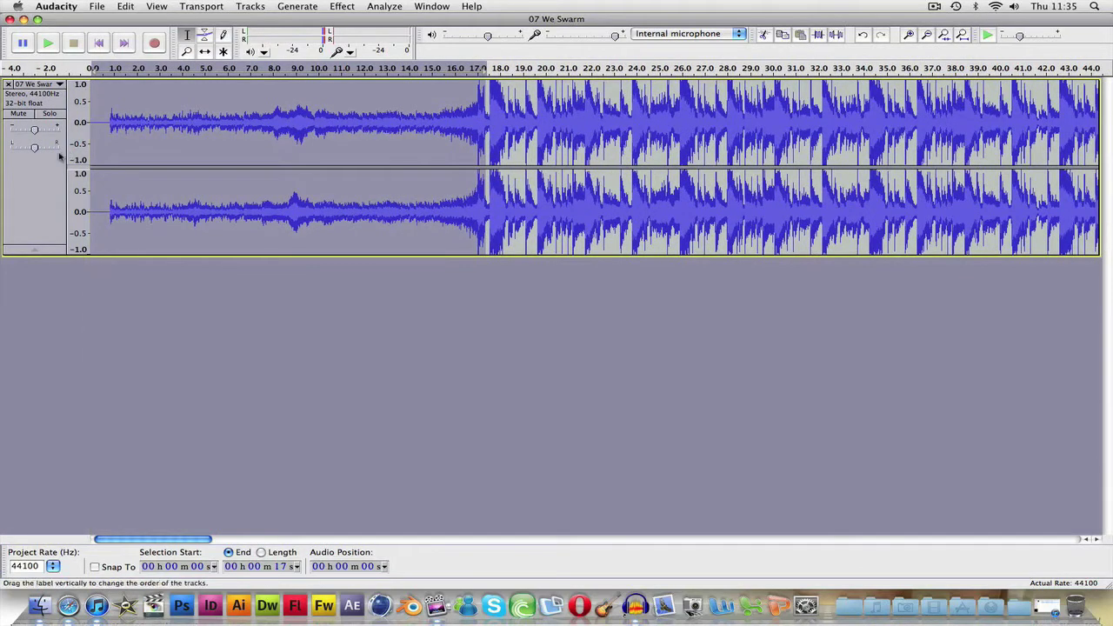
{"action": "key", "text": "Delete"}
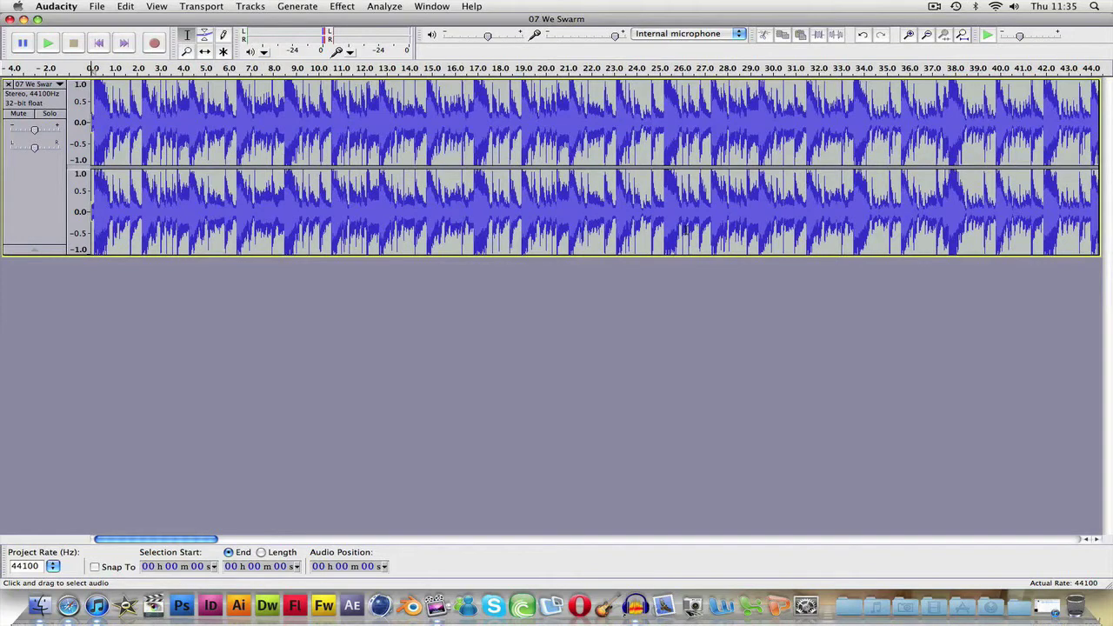
Delete everything from about 29 s to the end of the track
{"action": "key", "text": "super+3"}
{"action": "key", "text": "super+3"}
{"action": "key", "text": "super+3"}
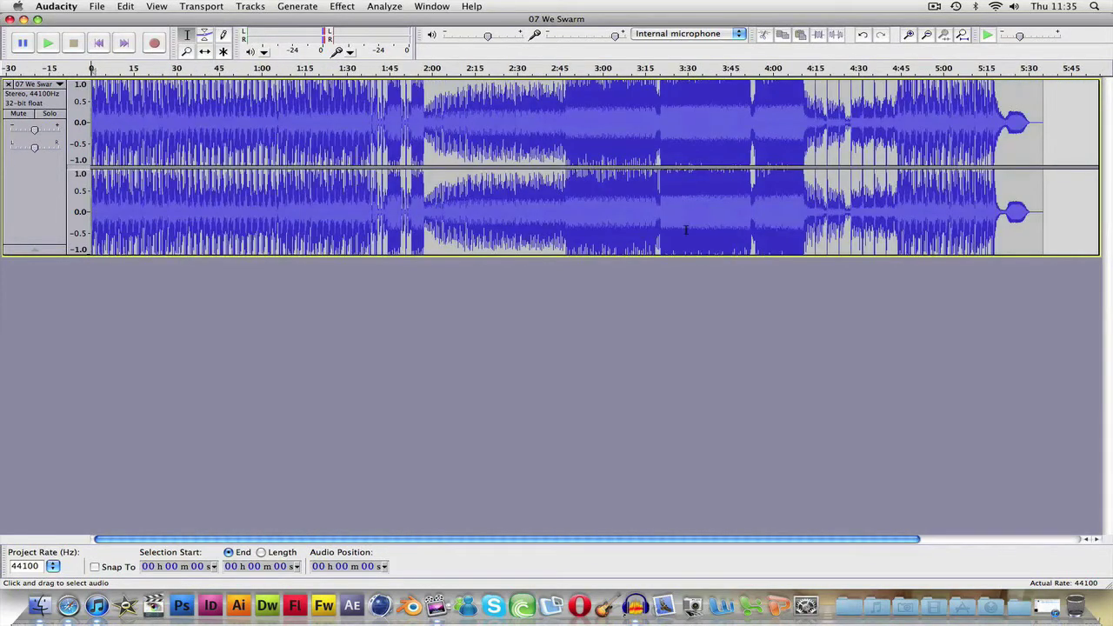
{"action": "key", "text": "super+3"}
{"action": "scroll", "coordinate": [372, 195], "scroll_direction": "up", "scroll_amount": 1}
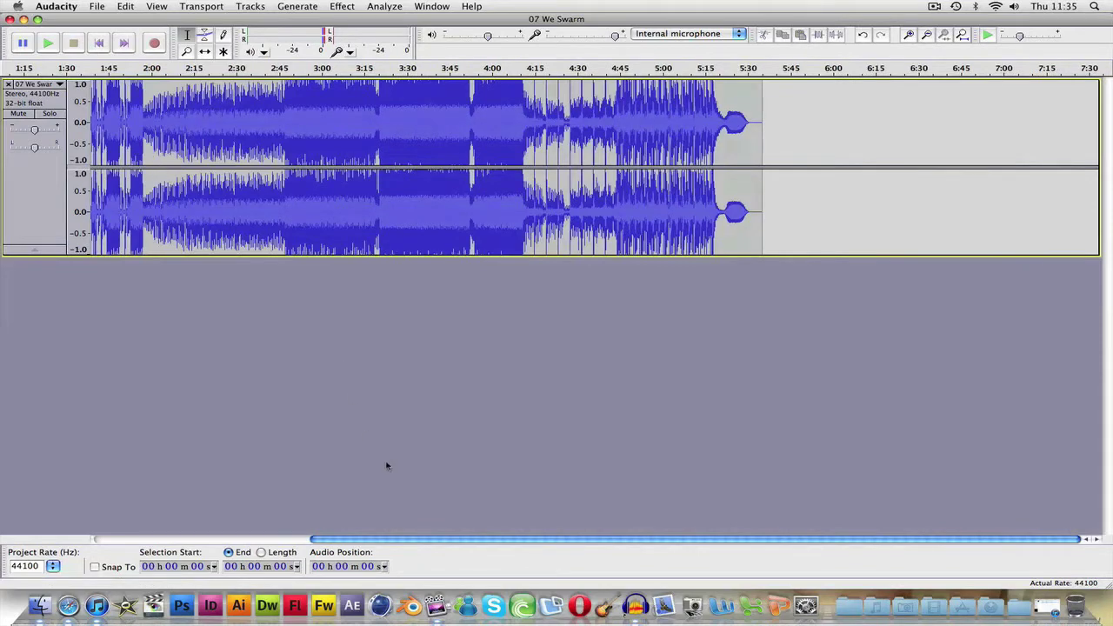
{"action": "left_click_drag", "start_coordinate": [315, 539], "coordinate": [165, 539]}
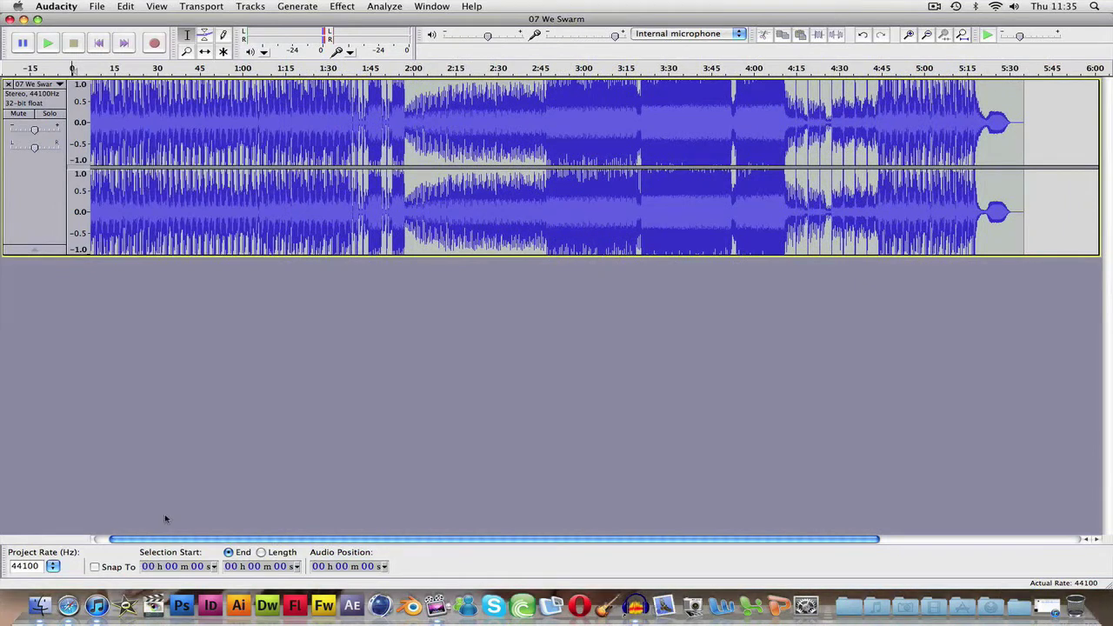
{"action": "scroll", "coordinate": [217, 204], "scroll_direction": "left", "scroll_amount": 2}
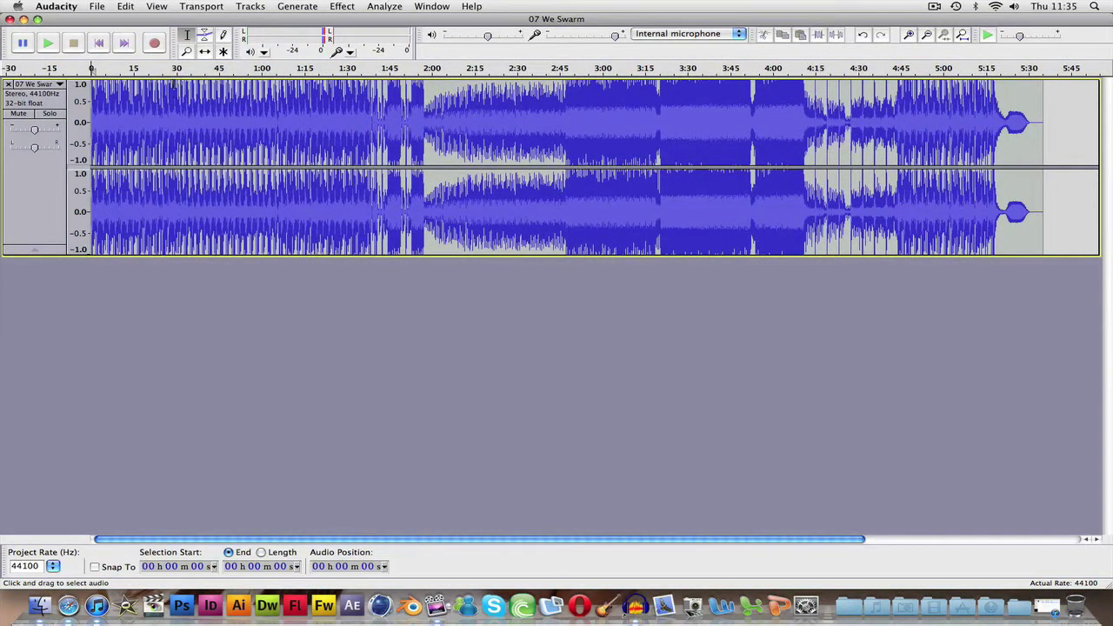
{"action": "left_click_drag", "start_coordinate": [174, 96], "coordinate": [773, 130]}
{"action": "left_click_drag", "start_coordinate": [1110, 159], "coordinate": [1032, 145]}
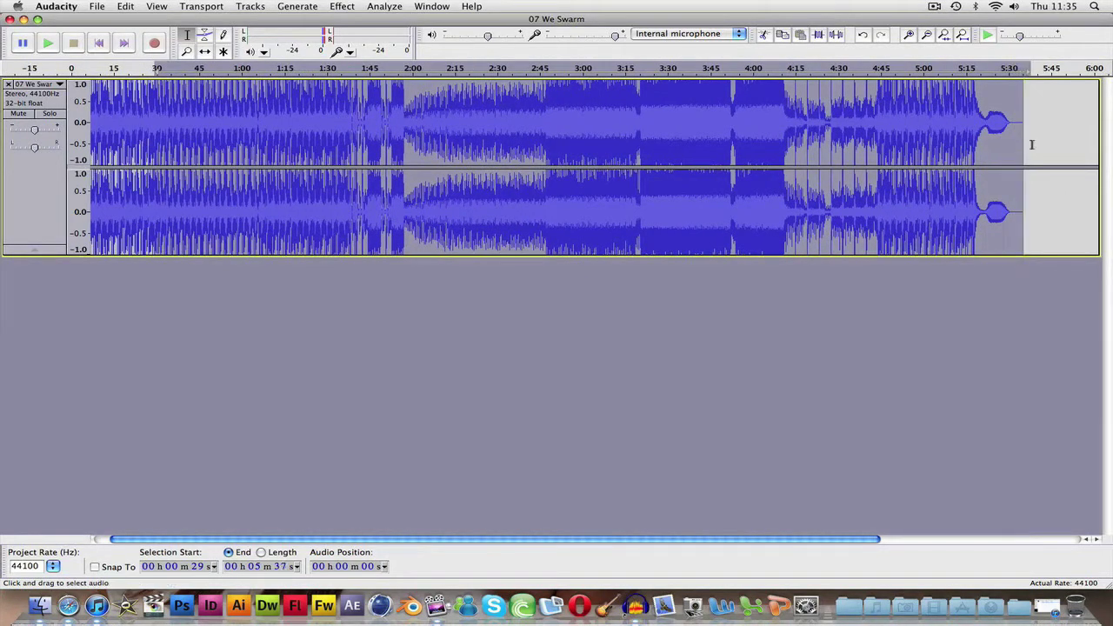
{"action": "key", "text": "Delete"}
Play the trimmed clip from its beginning for a few seconds to check the start, and stop playback
{"action": "scroll", "coordinate": [394, 163], "scroll_direction": "up", "scroll_amount": 5}
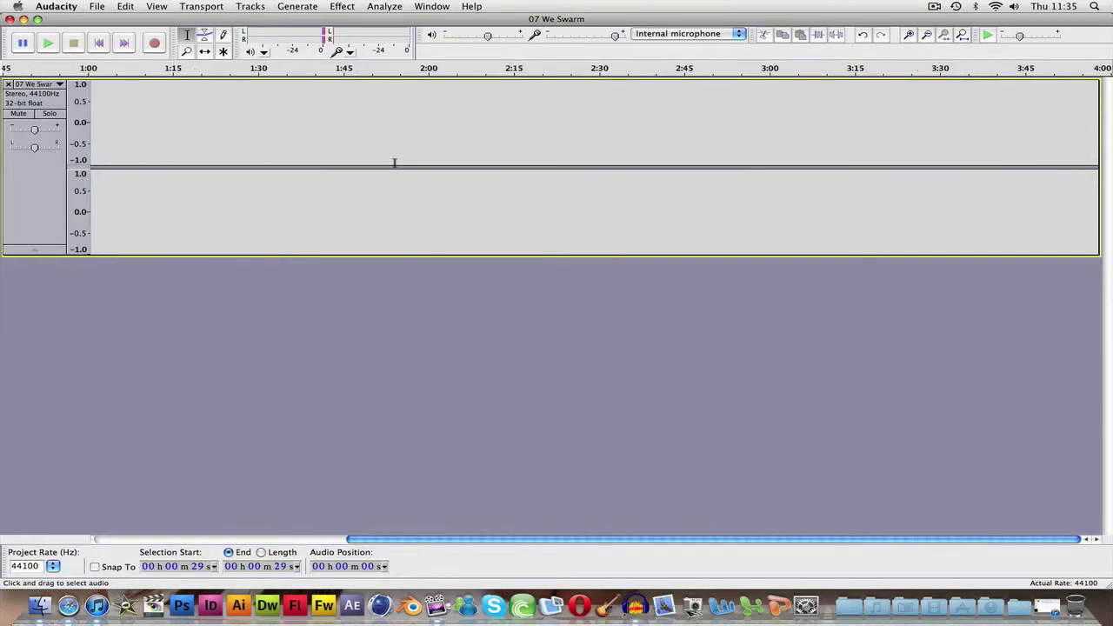
{"action": "scroll", "coordinate": [395, 163], "scroll_direction": "down", "scroll_amount": 3}
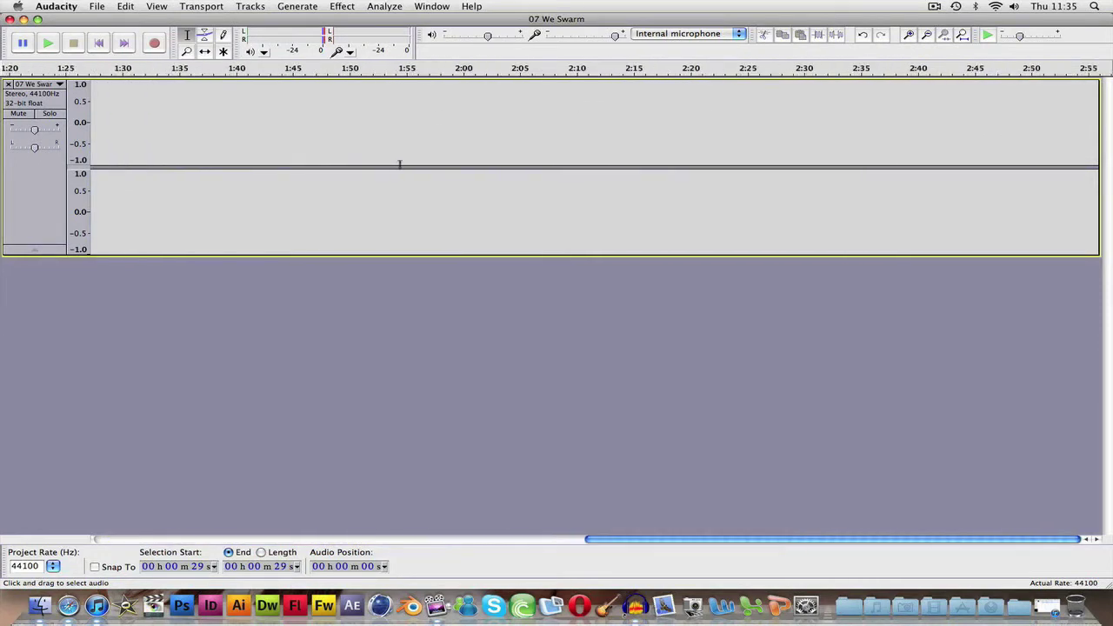
{"action": "left_click", "coordinate": [373, 541]}
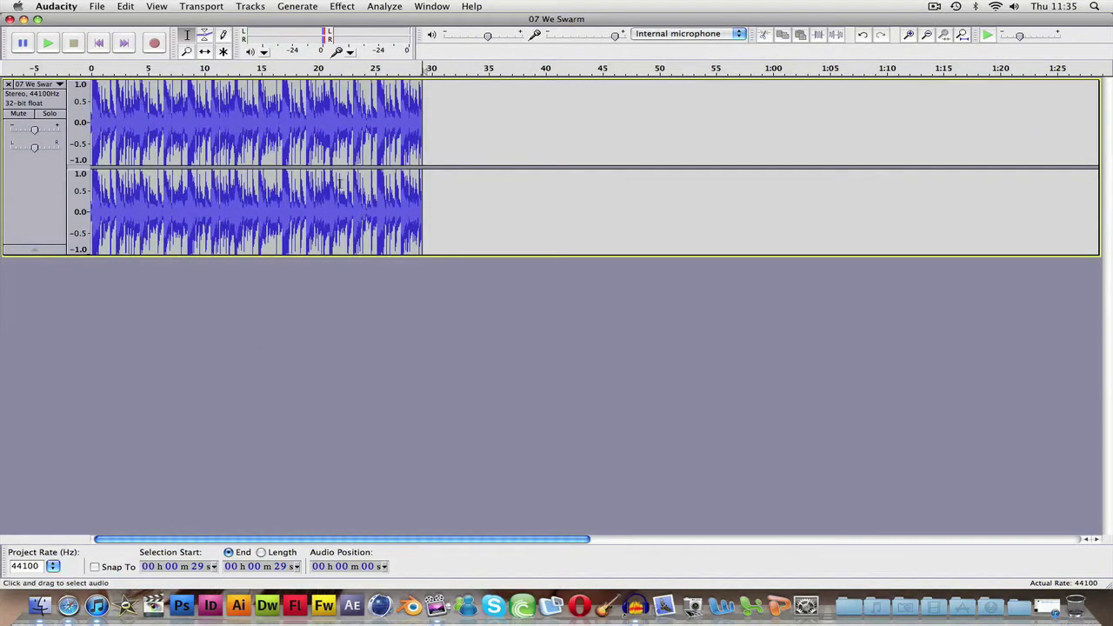
{"action": "left_click", "coordinate": [49, 44]}
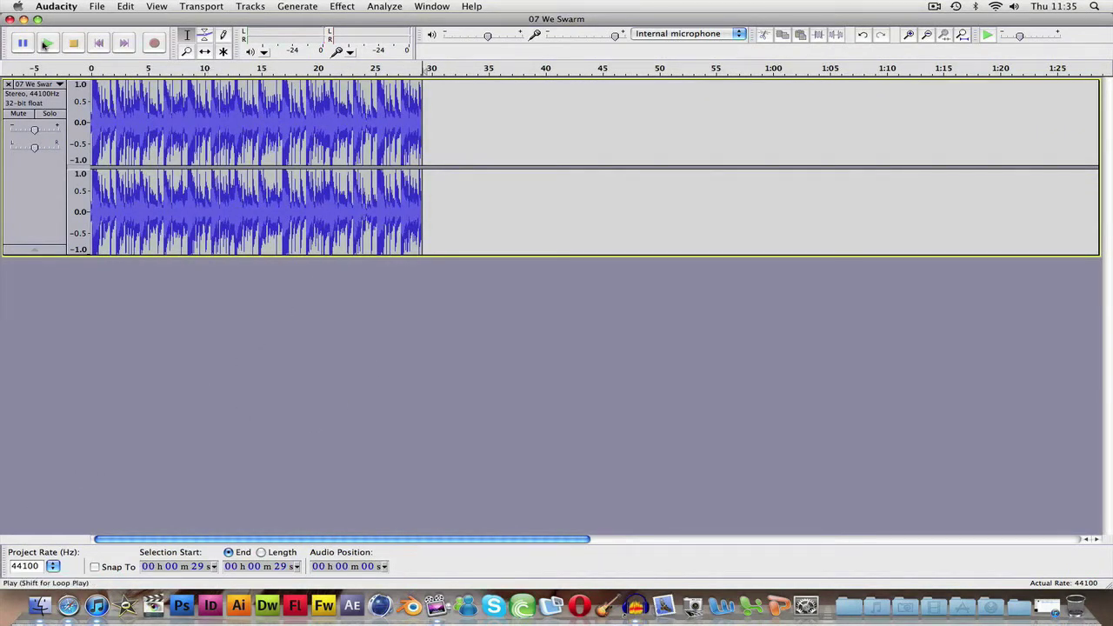
{"action": "left_click", "coordinate": [99, 43]}
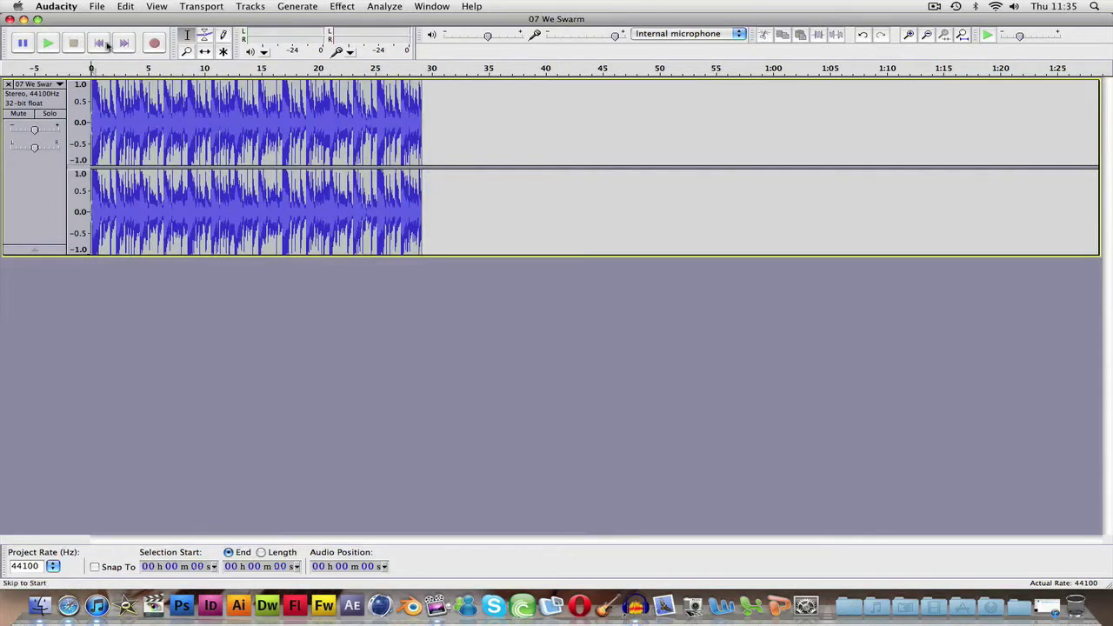
{"action": "left_click", "coordinate": [49, 44]}
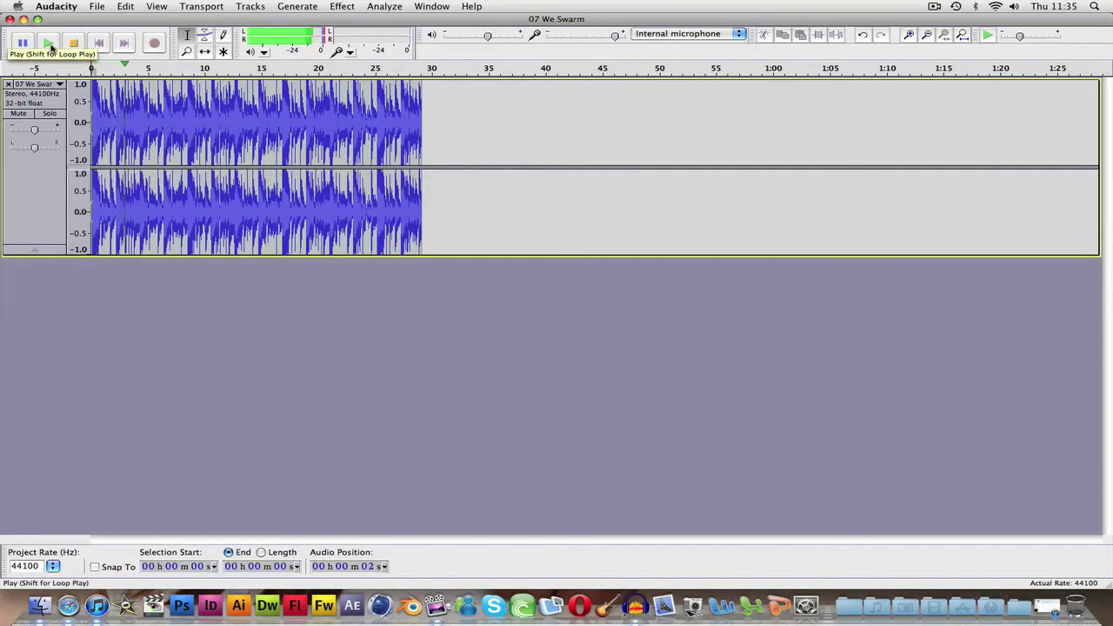
{"action": "left_click", "coordinate": [84, 46]}
Apply Fade Out to the end of the clip from about 26 s to 29 s, and play it back from about 24 s
{"action": "left_click", "coordinate": [387, 120]}
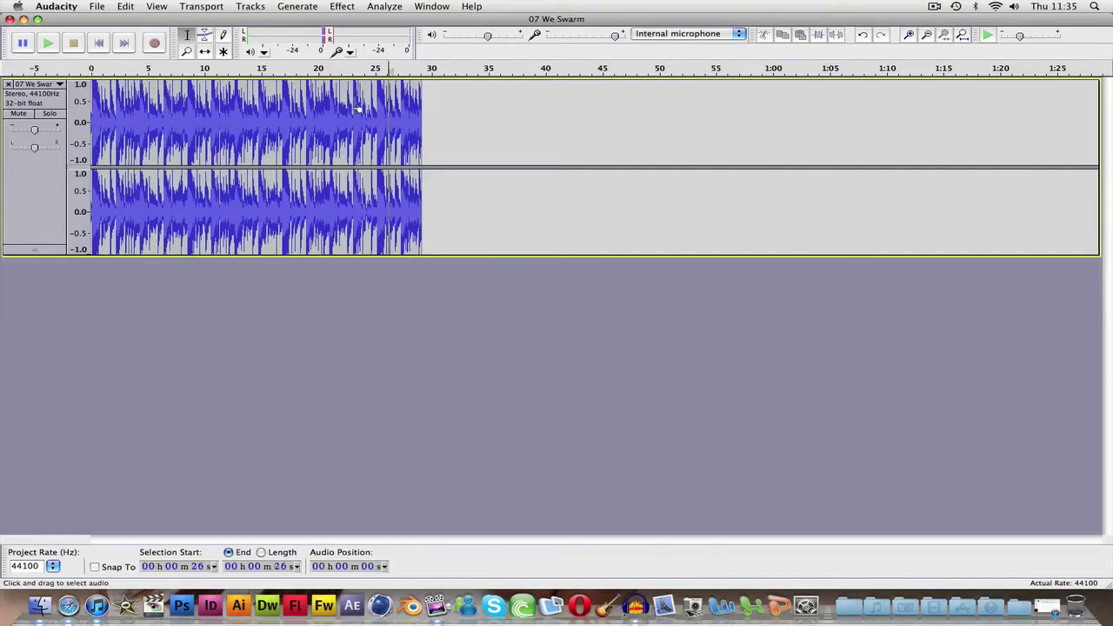
{"action": "left_click", "coordinate": [54, 50]}
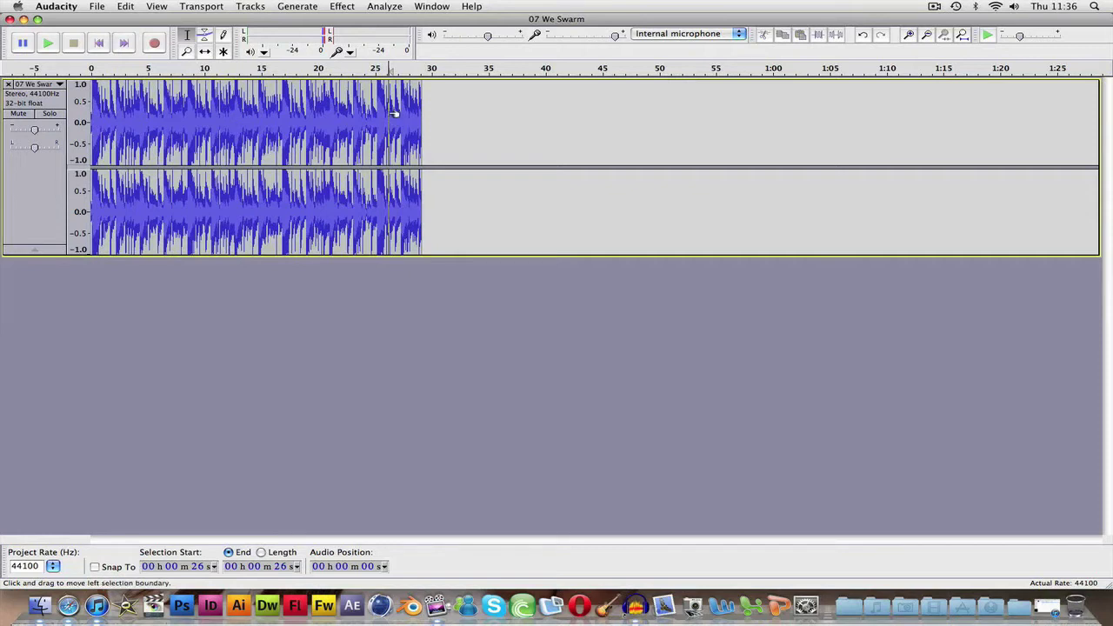
{"action": "left_click_drag", "start_coordinate": [391, 113], "coordinate": [429, 116]}
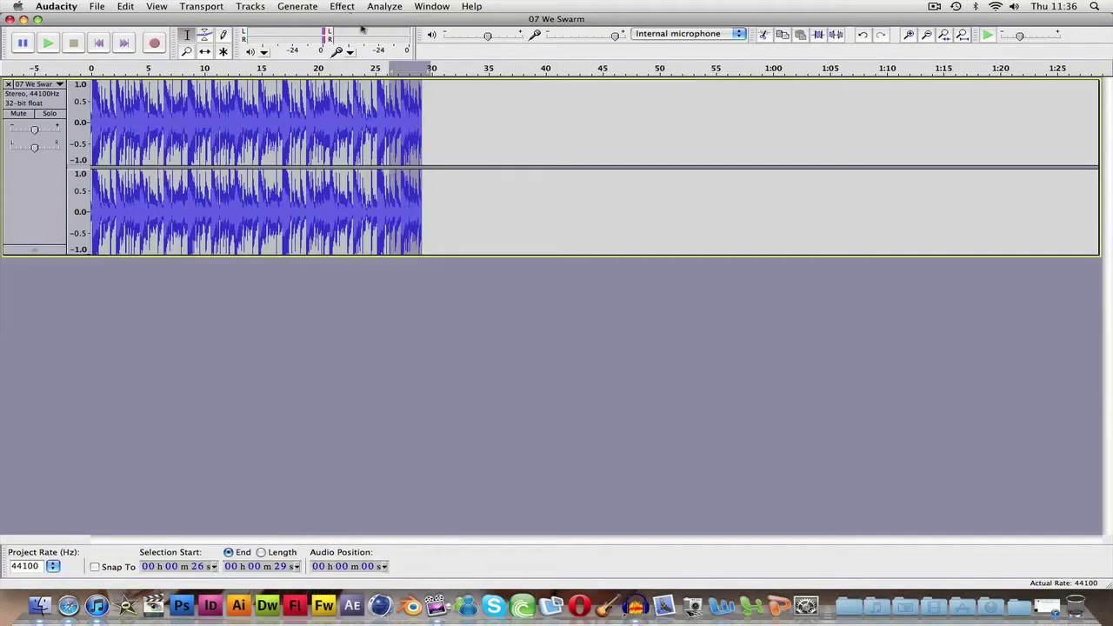
{"action": "left_click", "coordinate": [339, 7]}
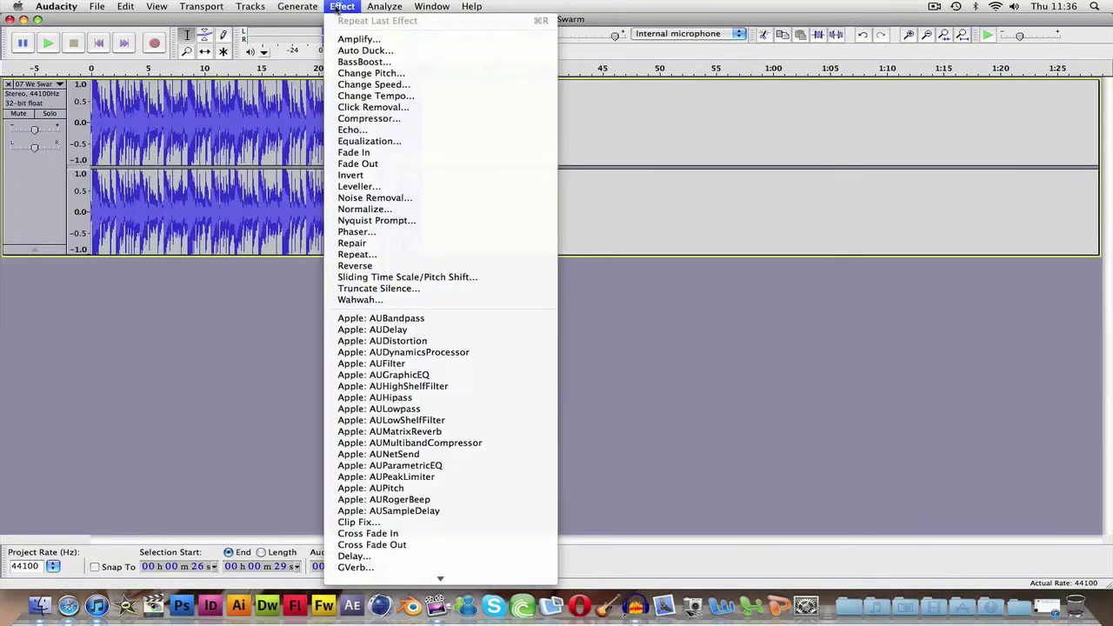
{"action": "left_click", "coordinate": [372, 163]}
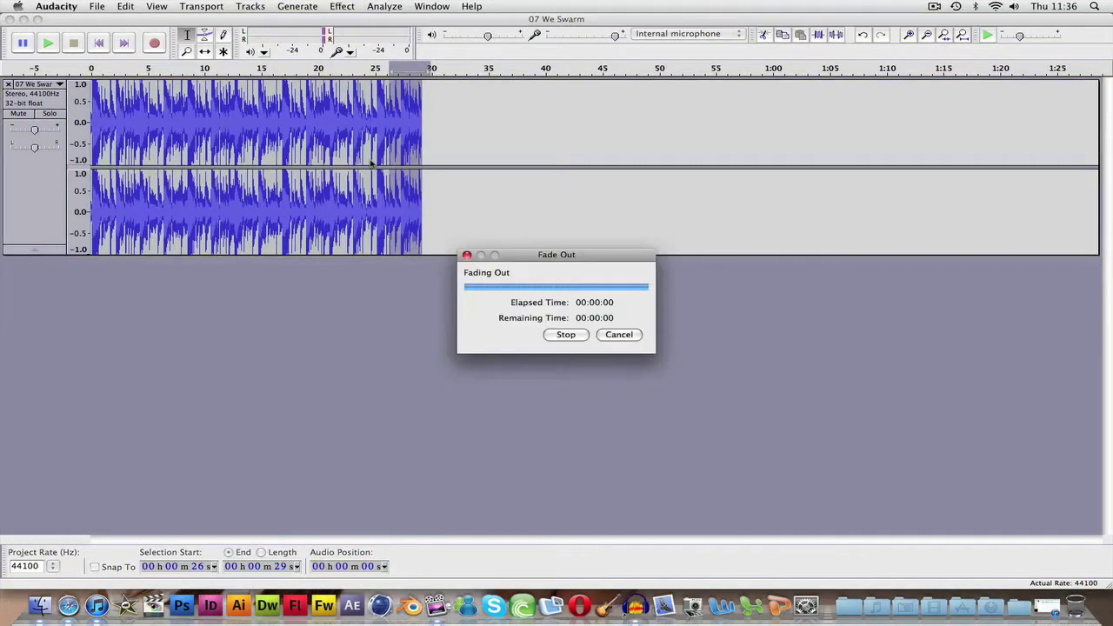
{"action": "left_click", "coordinate": [372, 126]}
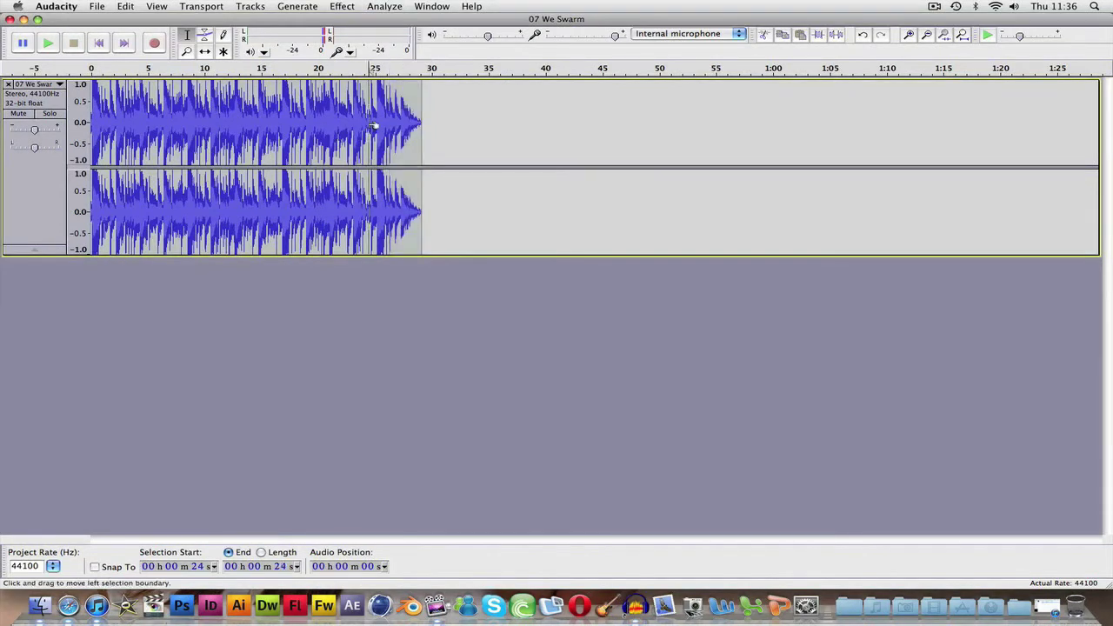
{"action": "key", "text": "space"}
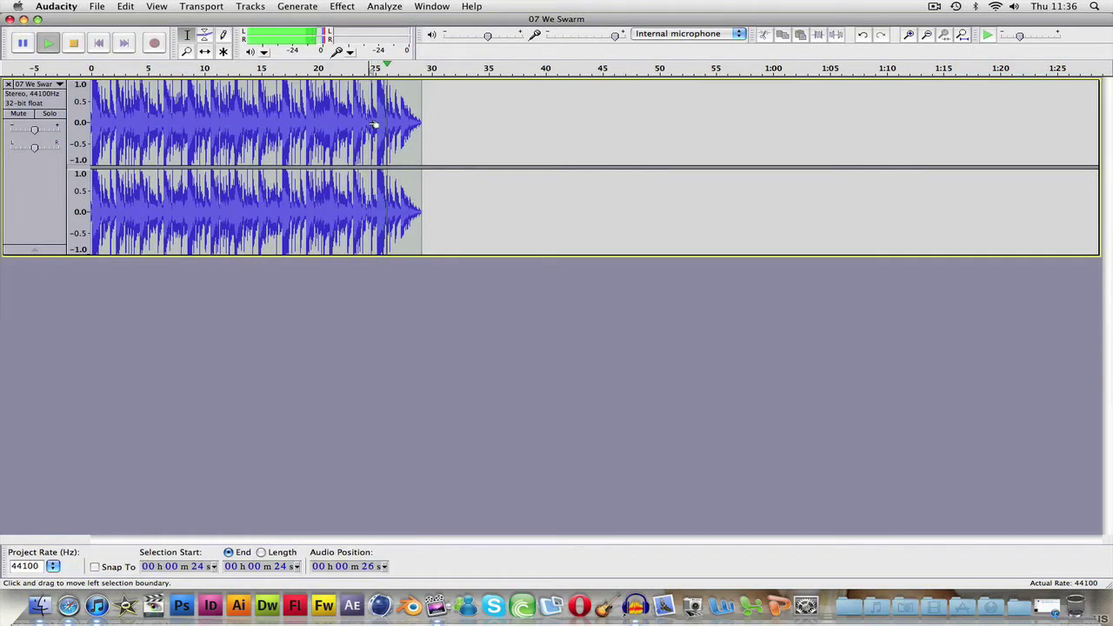
Stop playback and export the clip to the Desktop as a WAV (Microsoft) signed 16 bit PCM file named We Swarm Ringtone
{"action": "key", "text": "space"}
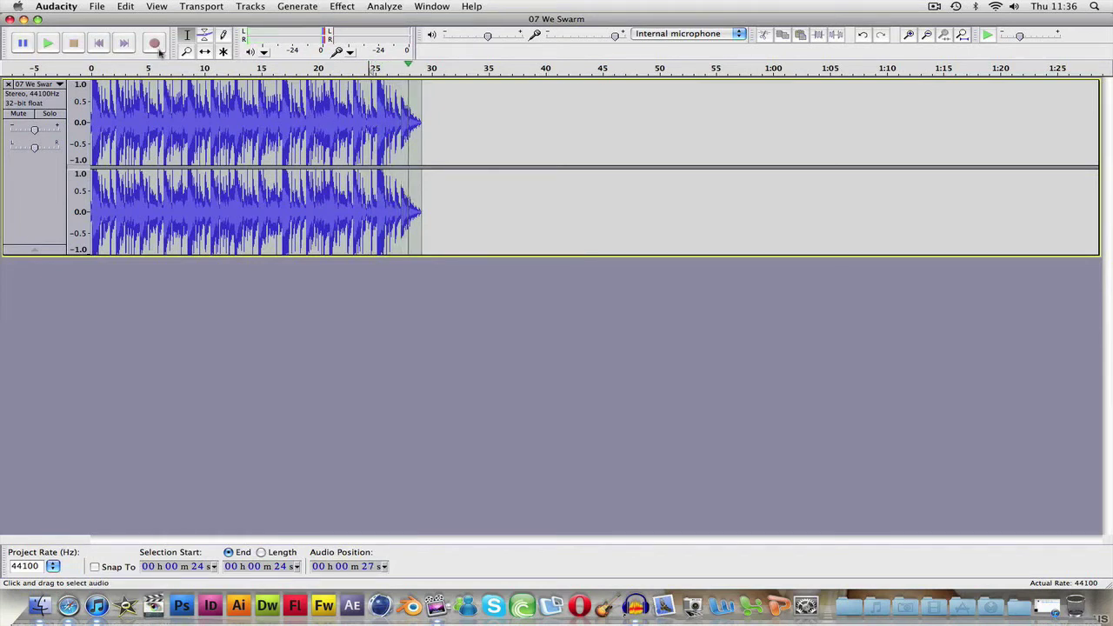
{"action": "left_click", "coordinate": [95, 8]}
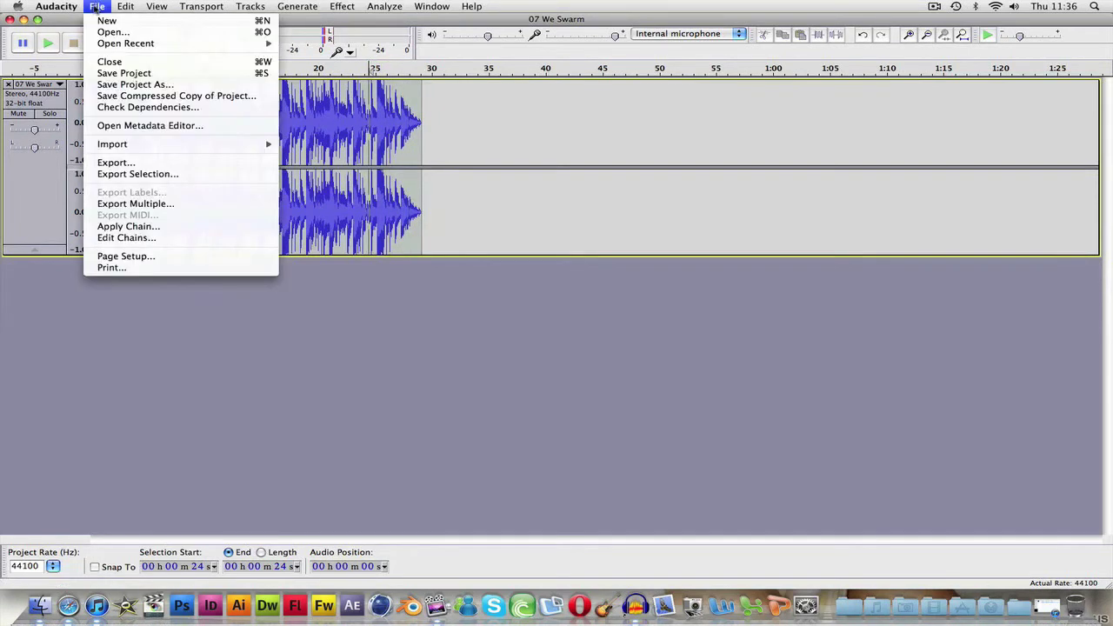
{"action": "left_click", "coordinate": [157, 162]}
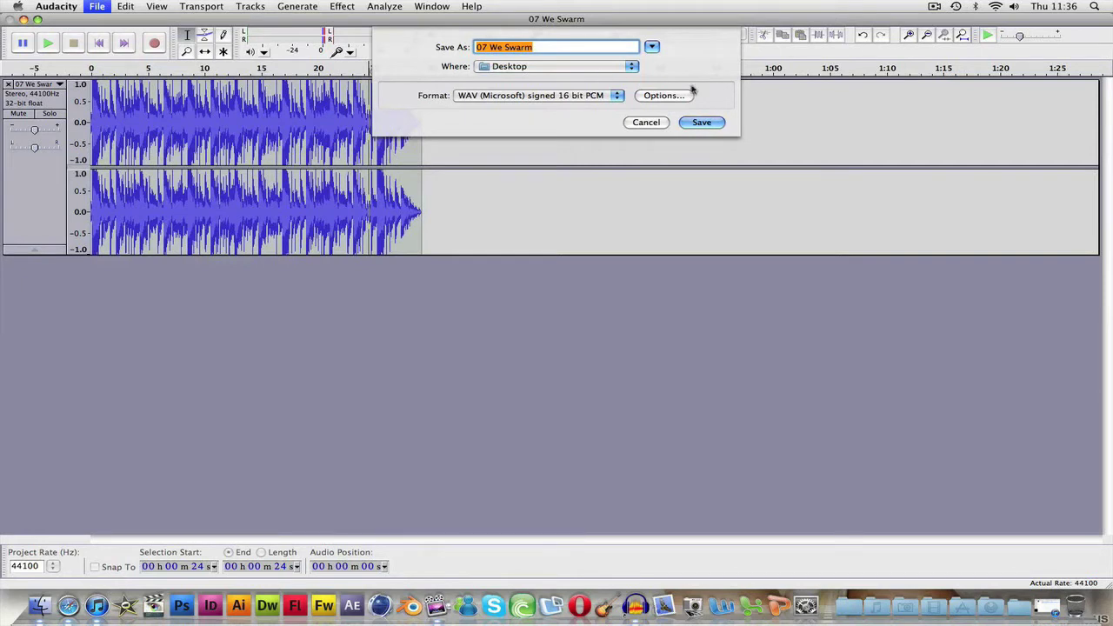
{"action": "left_click", "coordinate": [619, 95]}
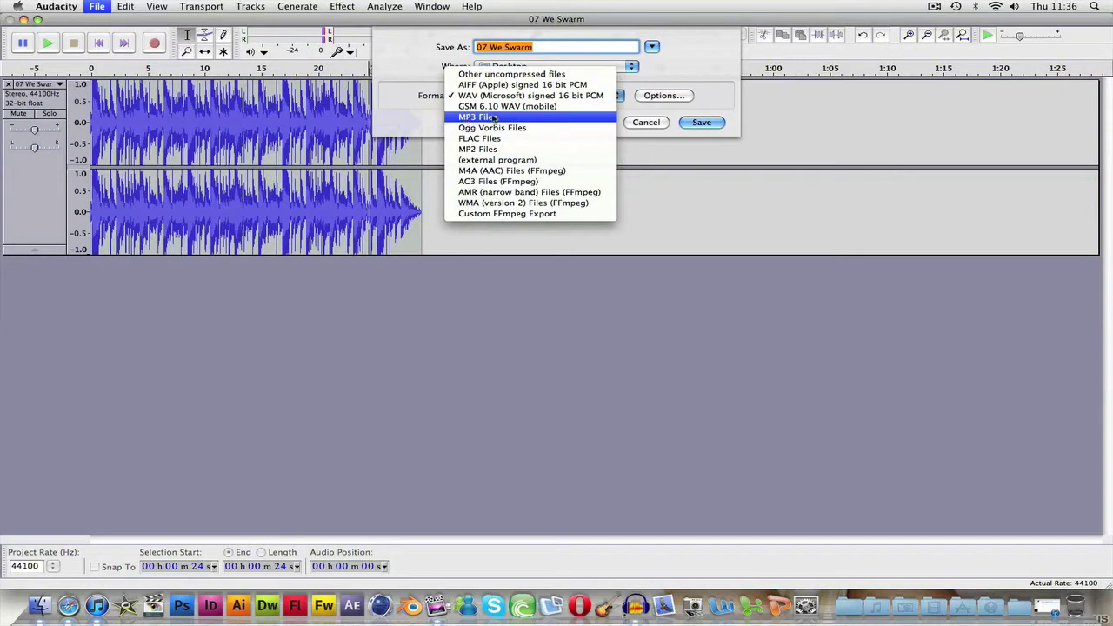
{"action": "left_click", "coordinate": [496, 95]}
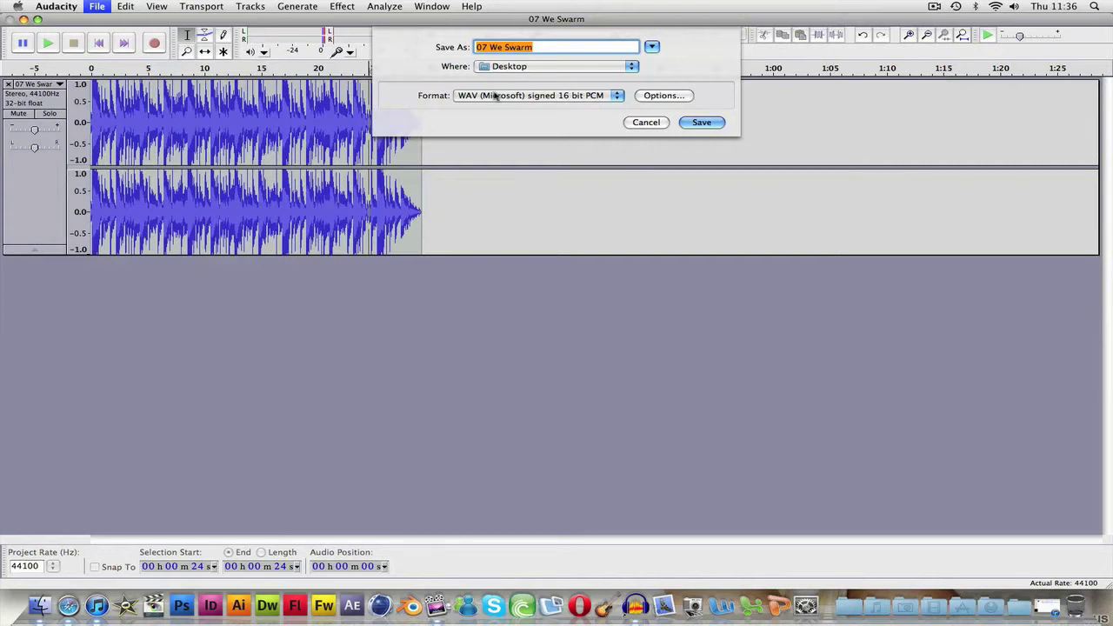
{"action": "type", "text": "We S"}
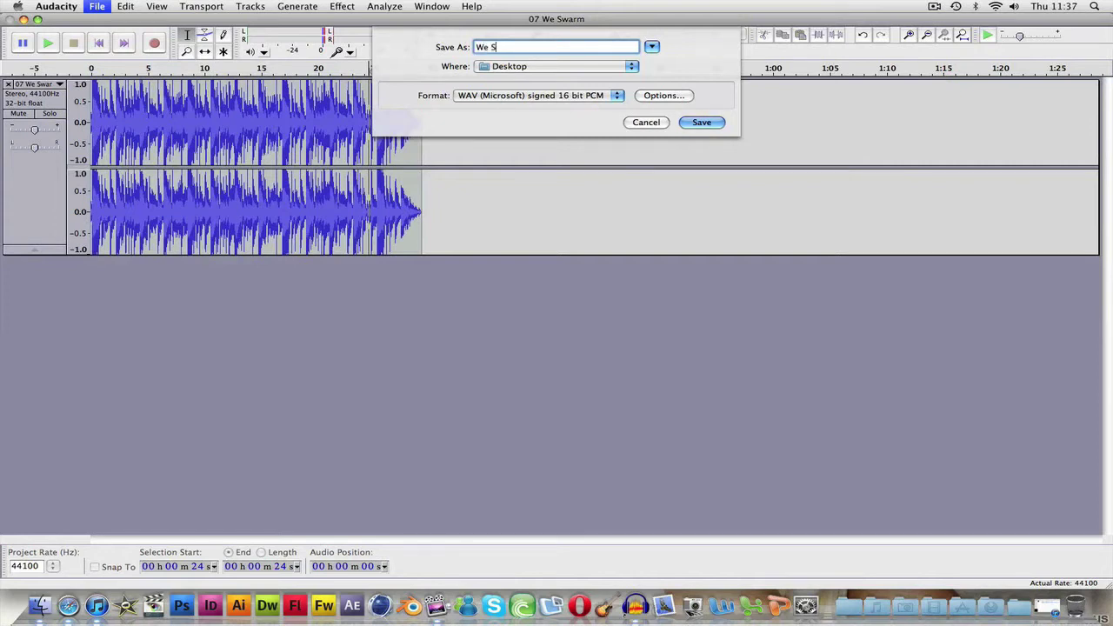
{"action": "type", "text": "warm Ringtone"}
{"action": "left_click", "coordinate": [703, 122]}
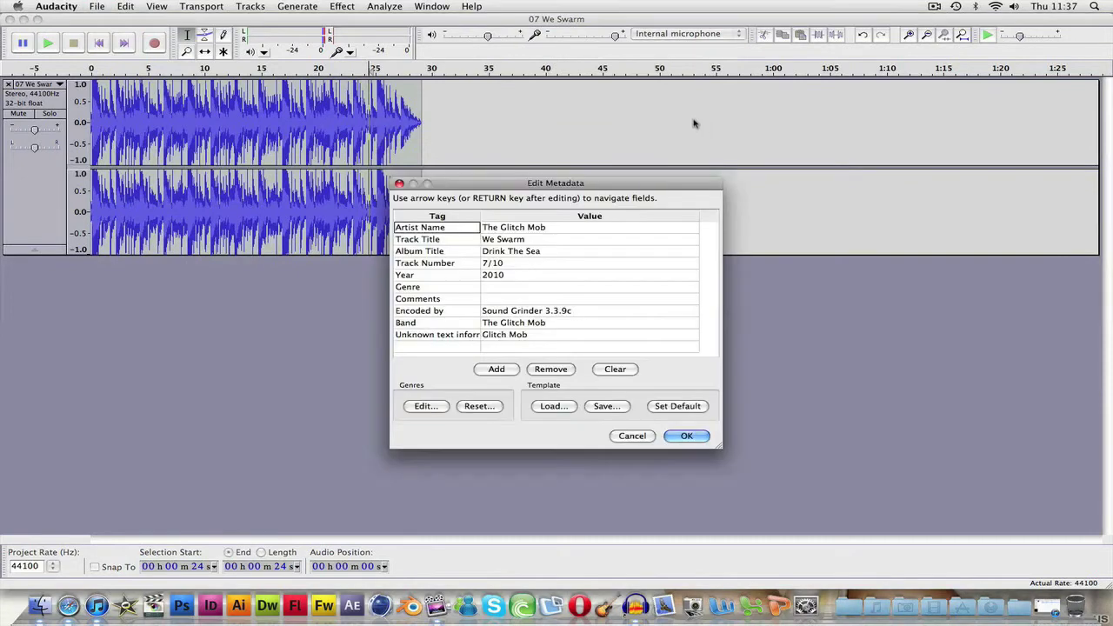
Set the album title in the export metadata to Ringtones and complete the export
{"action": "double_click", "coordinate": [523, 252]}
{"action": "type", "text": "Ringtones"}
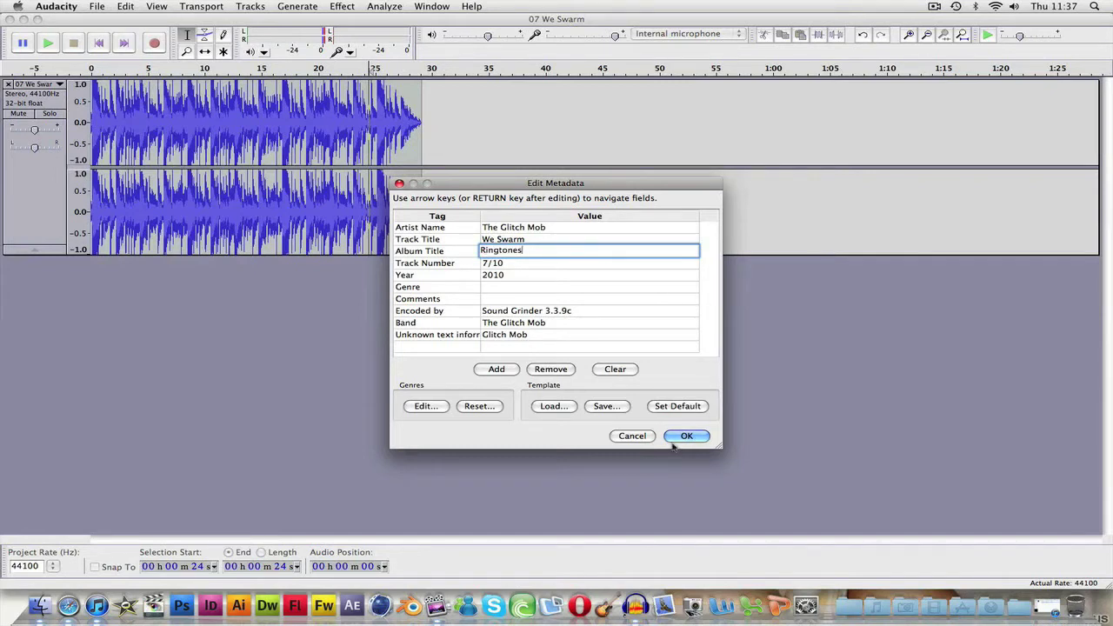
{"action": "left_click", "coordinate": [687, 443]}
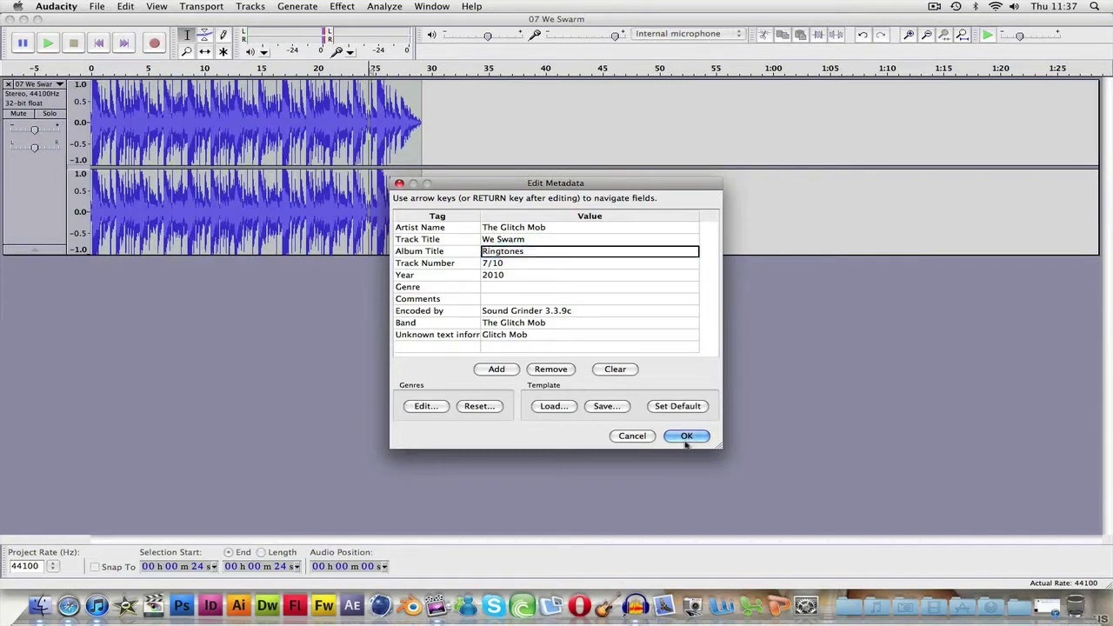
{"action": "left_click", "coordinate": [687, 439]}
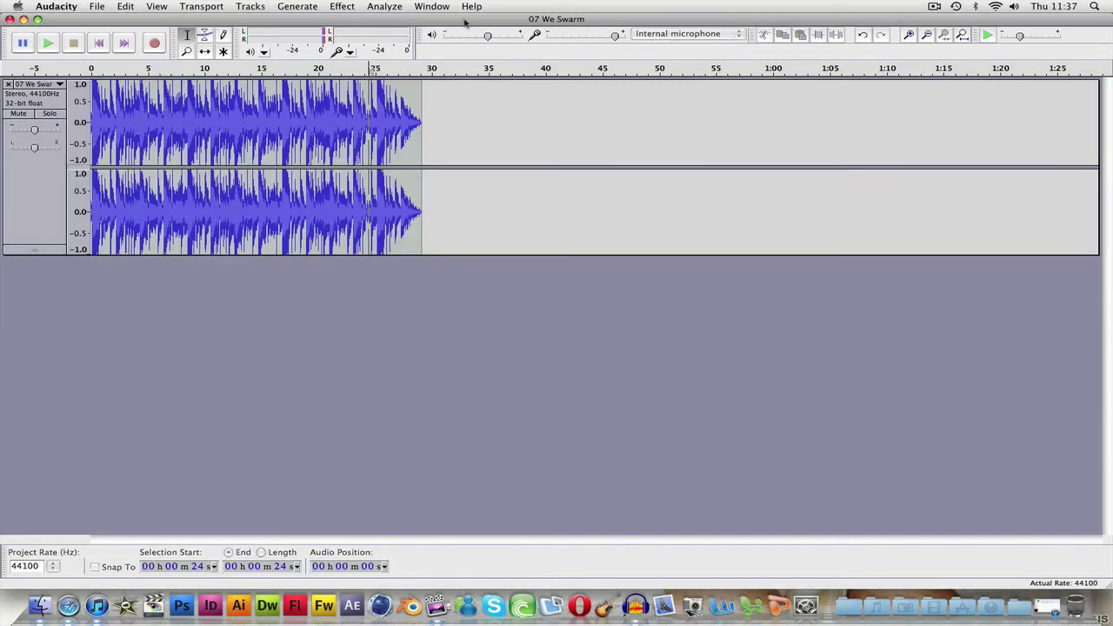
Close the album's Finder window and the 07 We Swarm project without saving its changes, leaving the Desktop clear
{"action": "double_click", "coordinate": [573, 19]}
{"action": "left_click", "coordinate": [570, 43]}
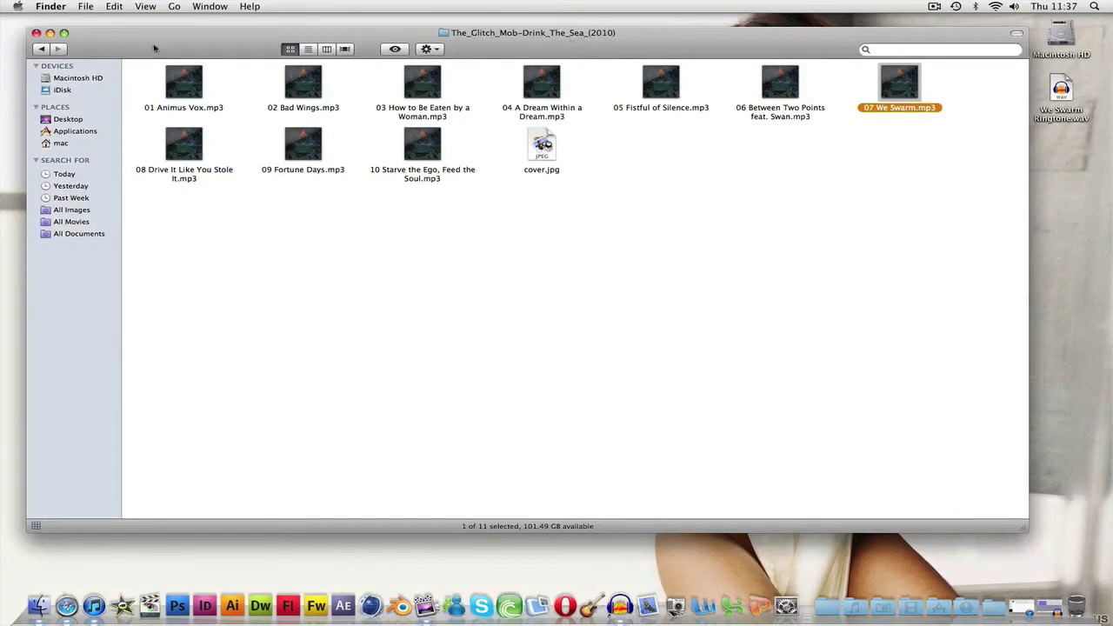
{"action": "left_click", "coordinate": [35, 33]}
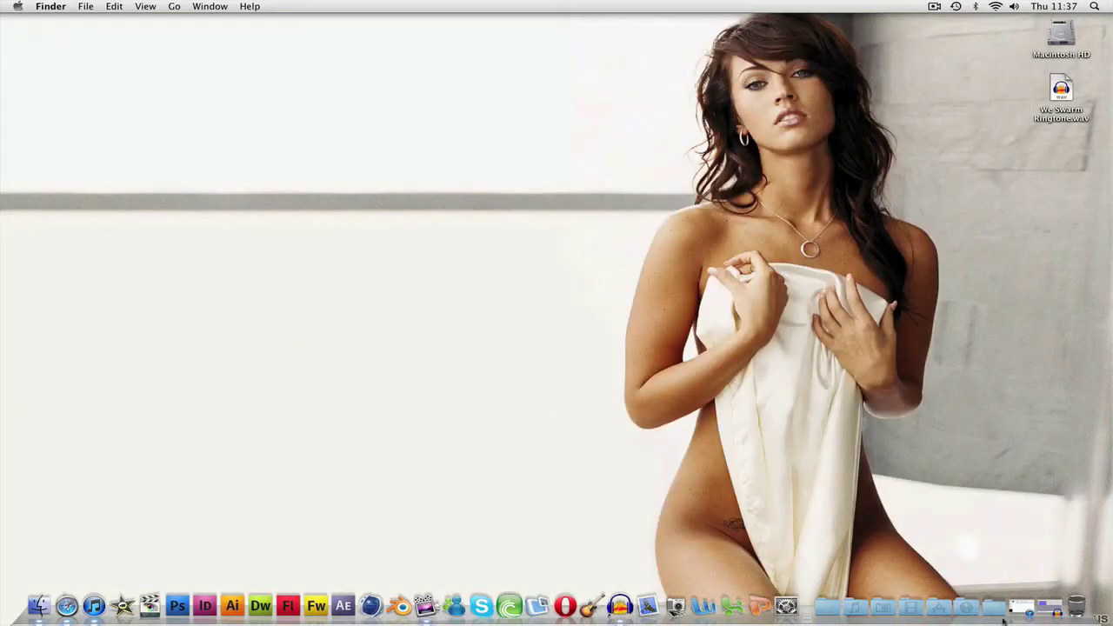
{"action": "right_click", "coordinate": [1048, 610]}
{"action": "left_click", "coordinate": [1040, 568]}
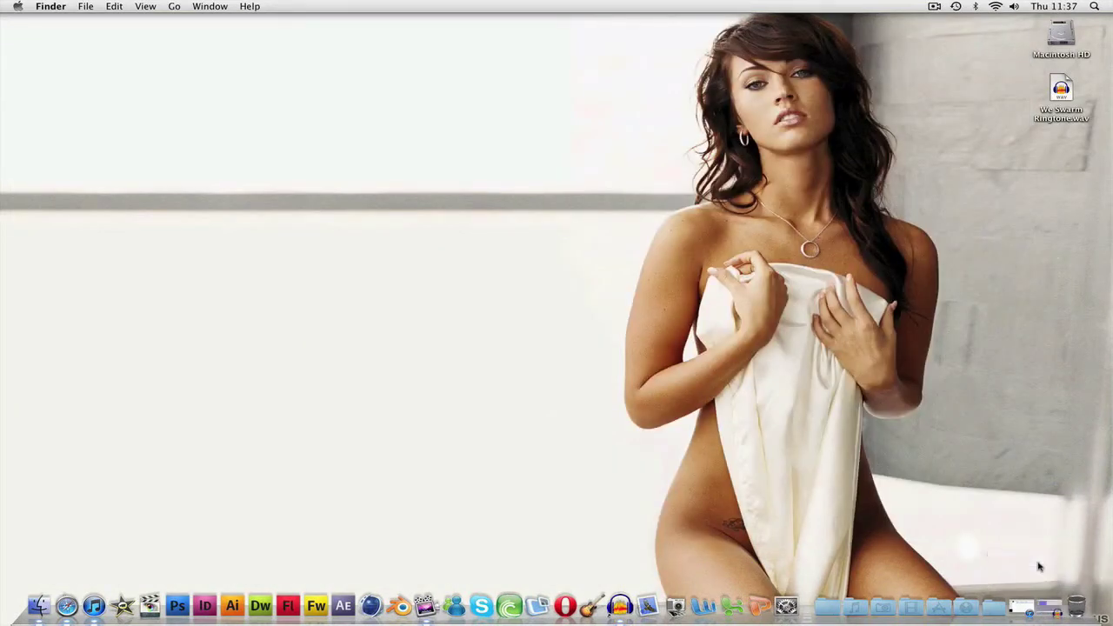
{"action": "right_click", "coordinate": [1048, 612]}
{"action": "left_click", "coordinate": [1029, 565]}
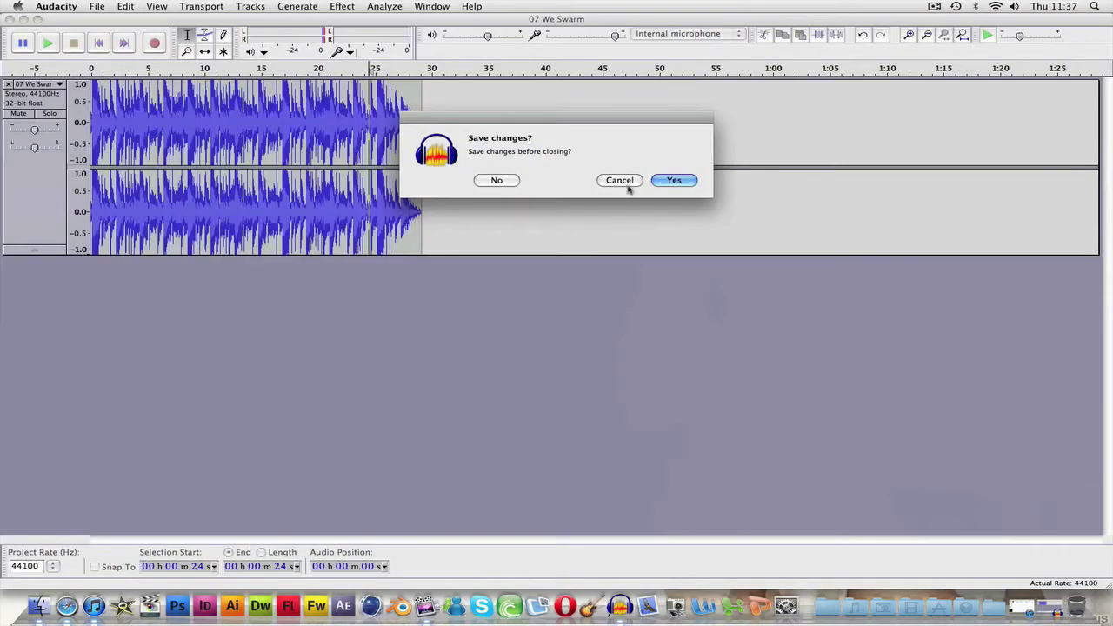
{"action": "left_click", "coordinate": [484, 180]}
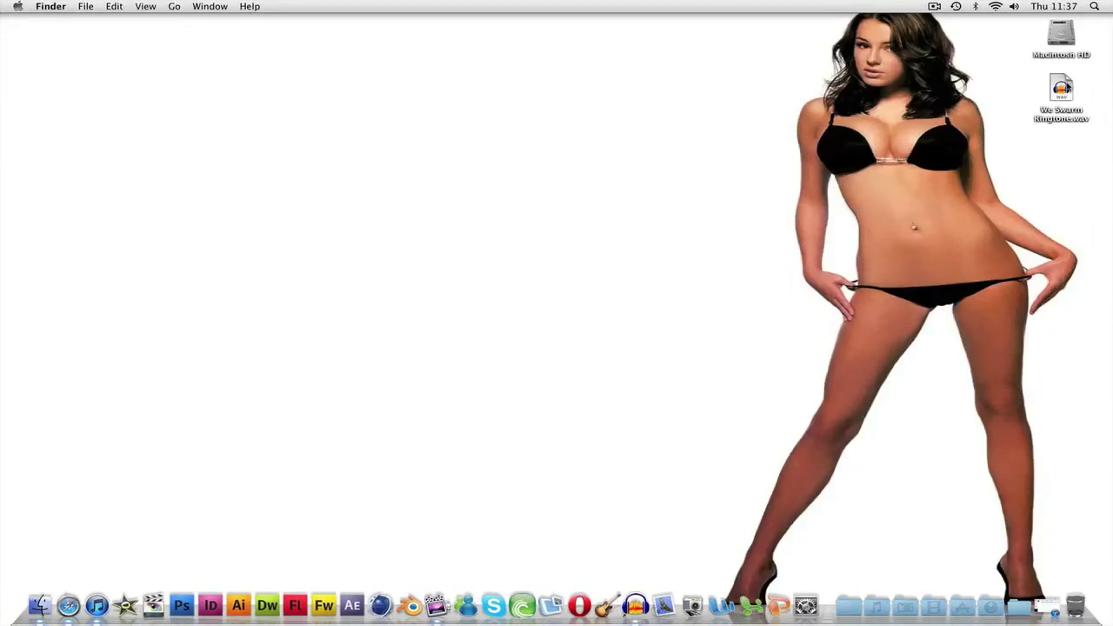
Switch to iTunes and add We Swarm Ringtone.wav from the Desktop to the music library in the all-albums view
{"action": "left_click", "coordinate": [1068, 87]}
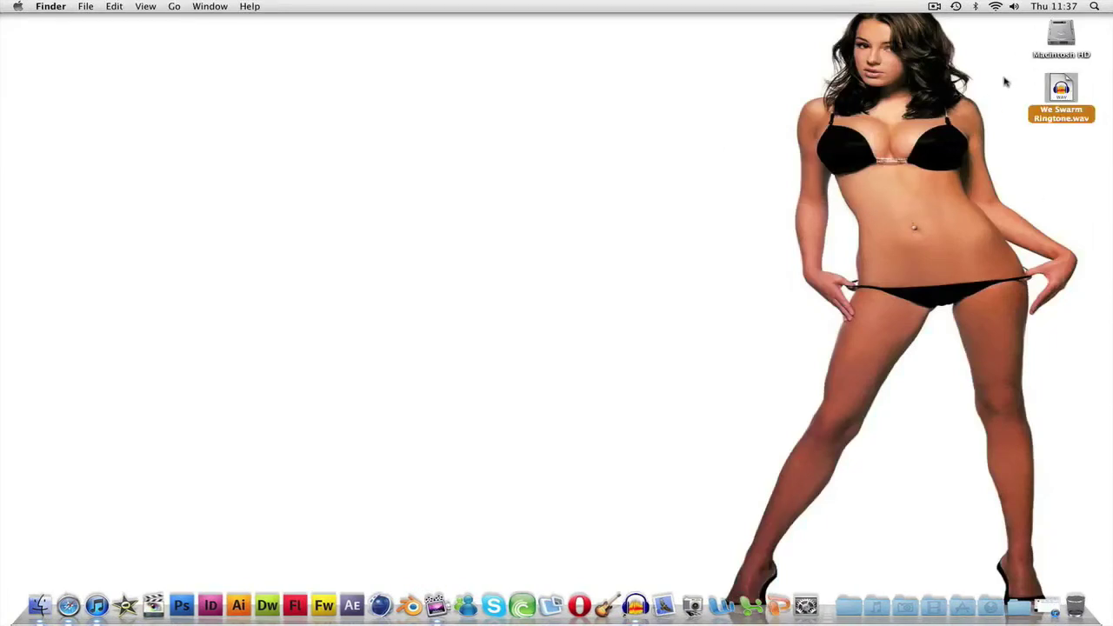
{"action": "left_click", "coordinate": [96, 607]}
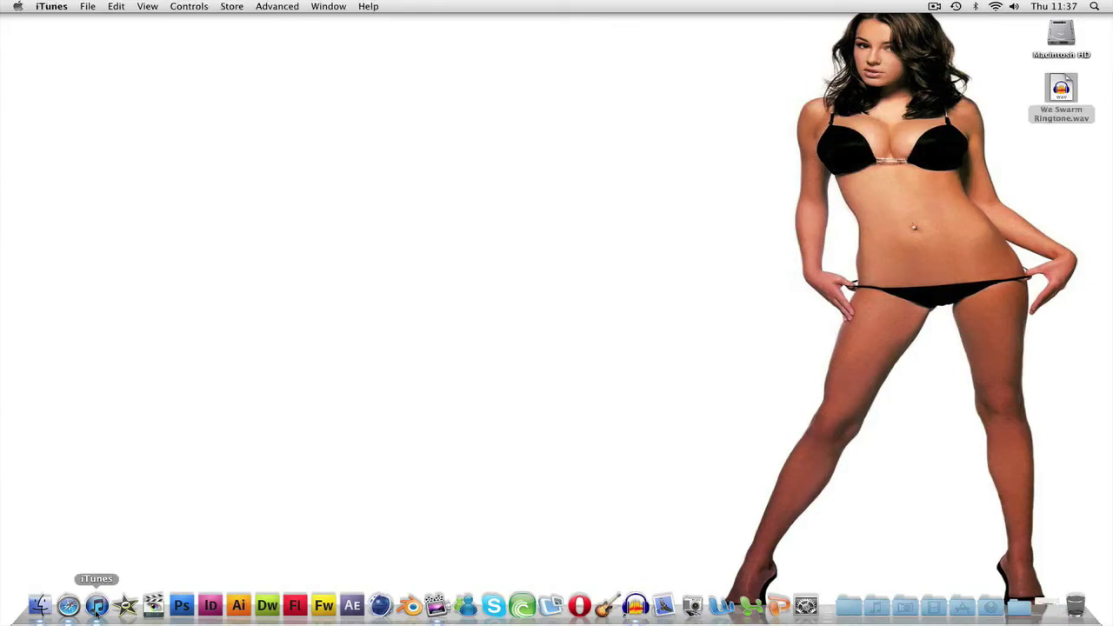
{"action": "left_click", "coordinate": [171, 57]}
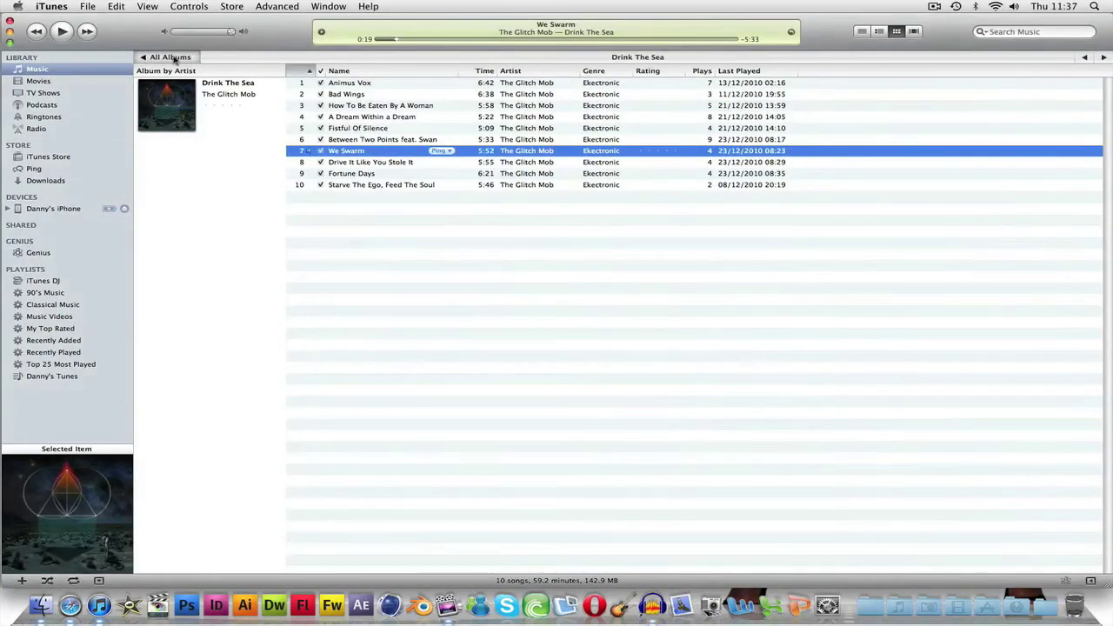
{"action": "scroll", "coordinate": [857, 362], "scroll_direction": "down", "scroll_amount": 10}
{"action": "scroll", "coordinate": [783, 435], "scroll_direction": "up", "scroll_amount": 8}
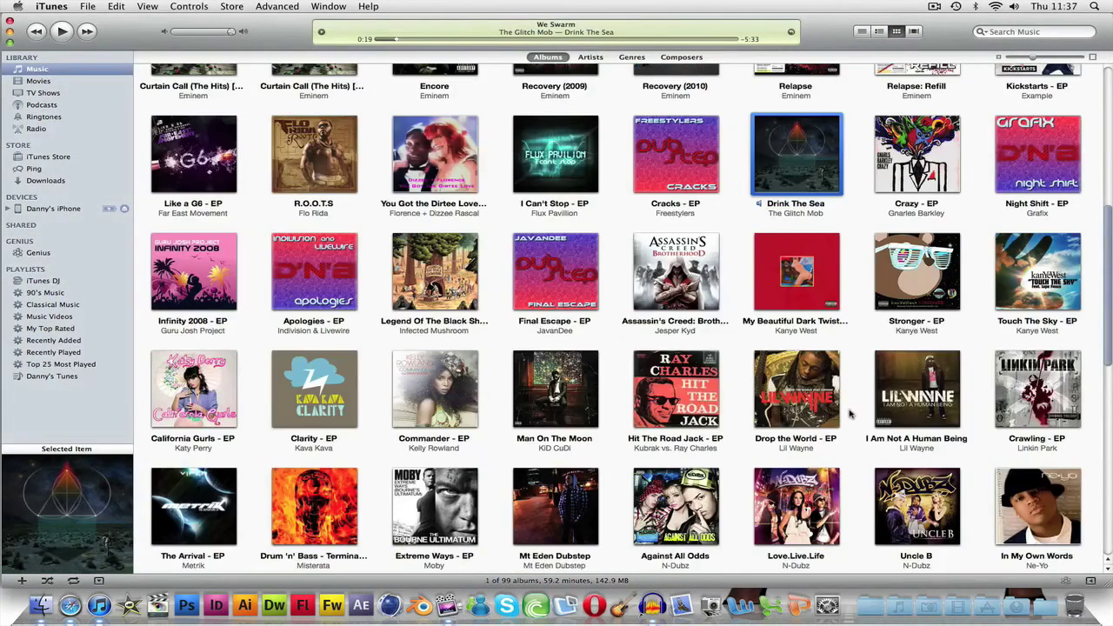
{"action": "scroll", "coordinate": [700, 541], "scroll_direction": "down", "scroll_amount": 10}
{"action": "left_click", "coordinate": [653, 507]}
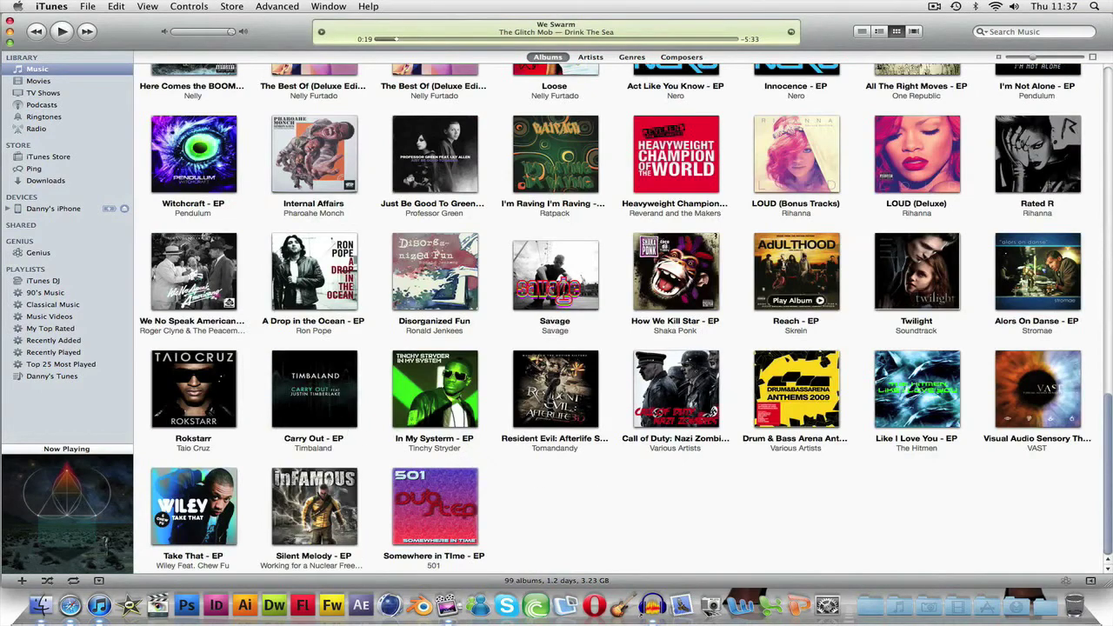
{"action": "mouse_move", "coordinate": [1112, 1]}
{"action": "left_click_drag", "start_coordinate": [1055, 91], "coordinate": [597, 509]}
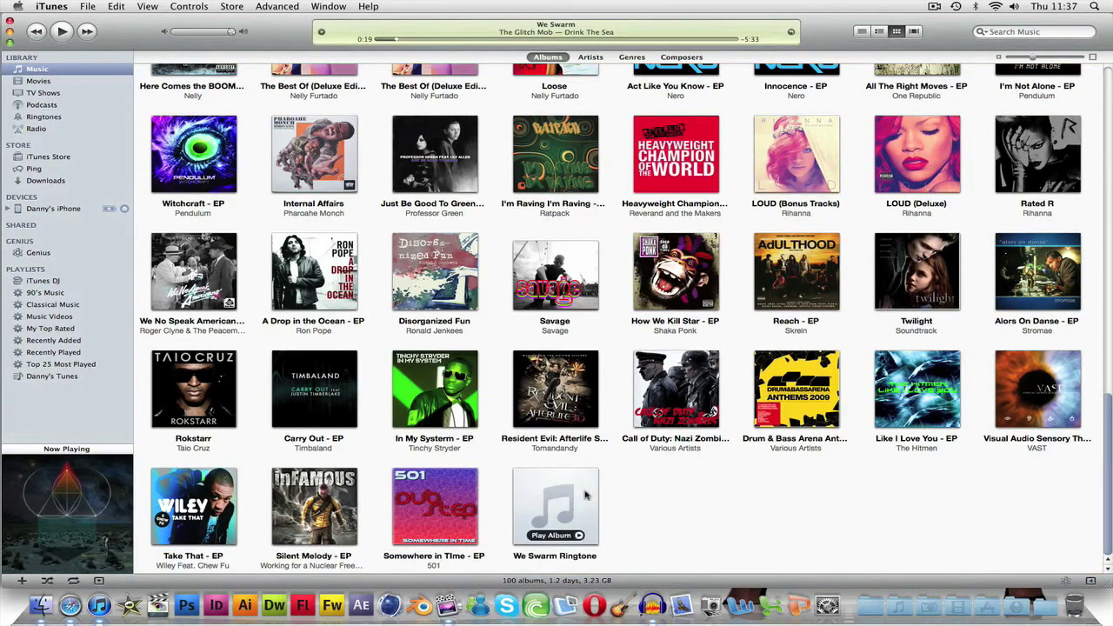
Open the imported We Swarm Ringtone album, play its track for a few seconds, and stop playback
{"action": "double_click", "coordinate": [583, 489]}
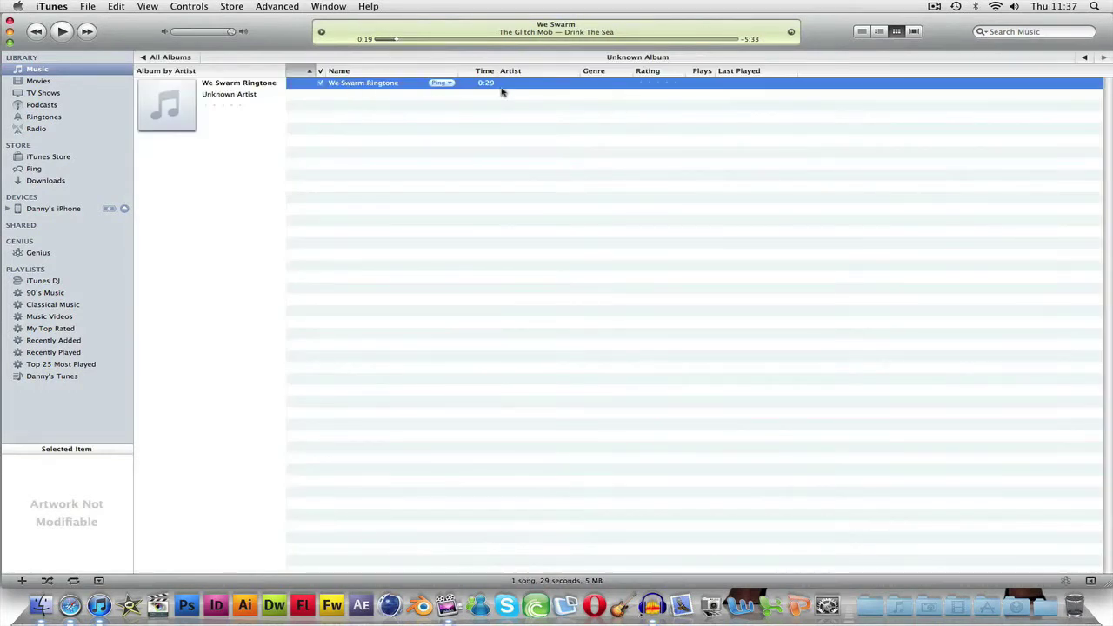
{"action": "double_click", "coordinate": [344, 87]}
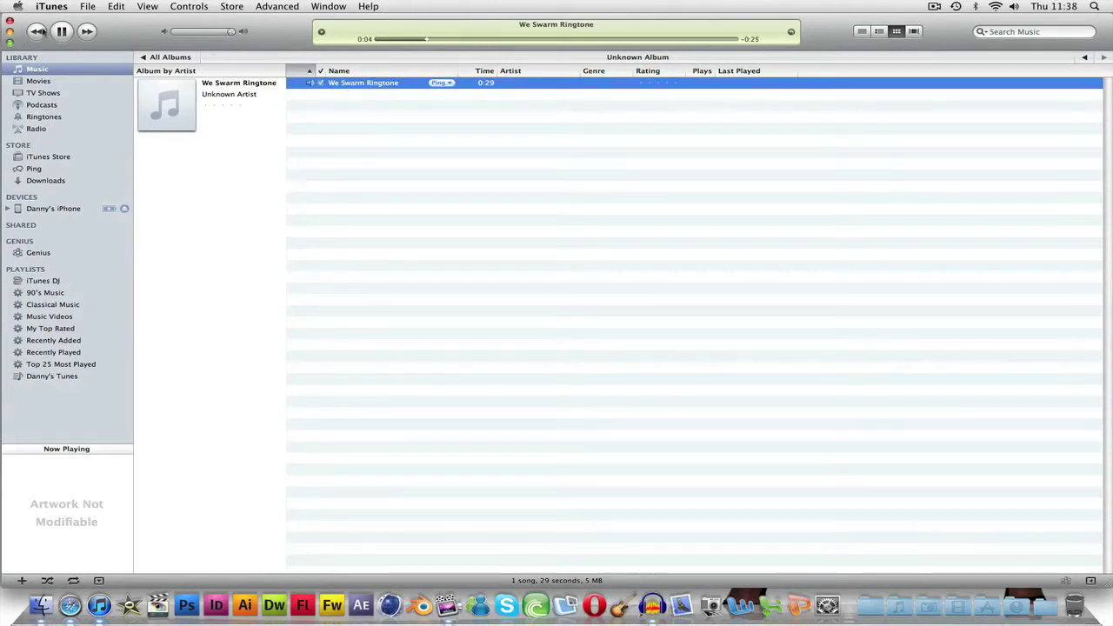
{"action": "left_click", "coordinate": [63, 31]}
Create an AAC version of the We Swarm Ringtone track and open the new copy from the album overview
{"action": "right_click", "coordinate": [373, 83]}
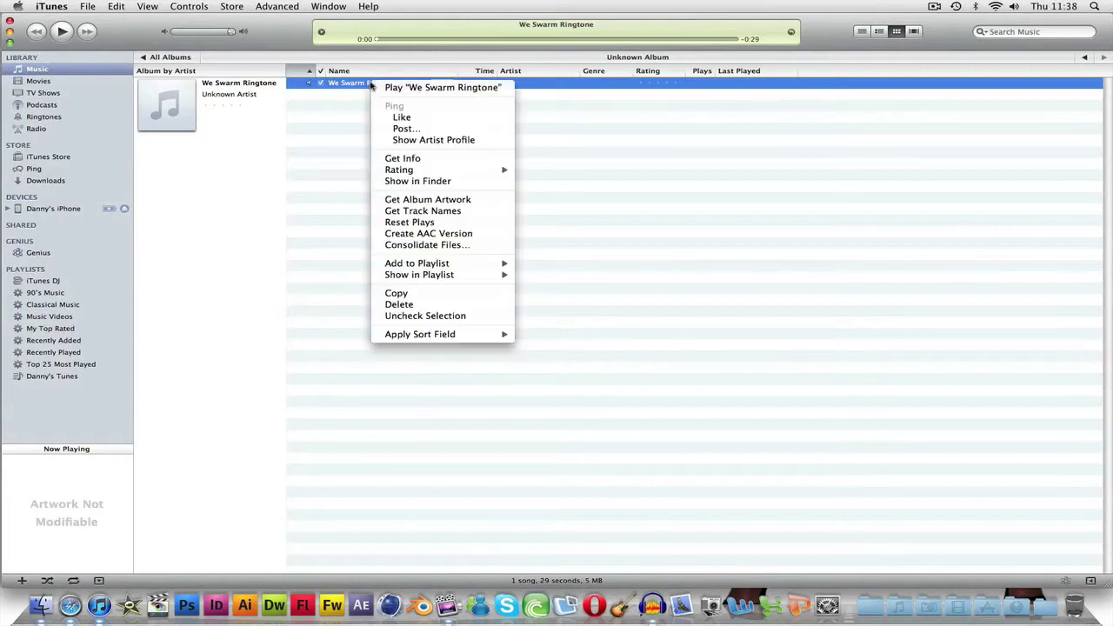
{"action": "left_click", "coordinate": [462, 235]}
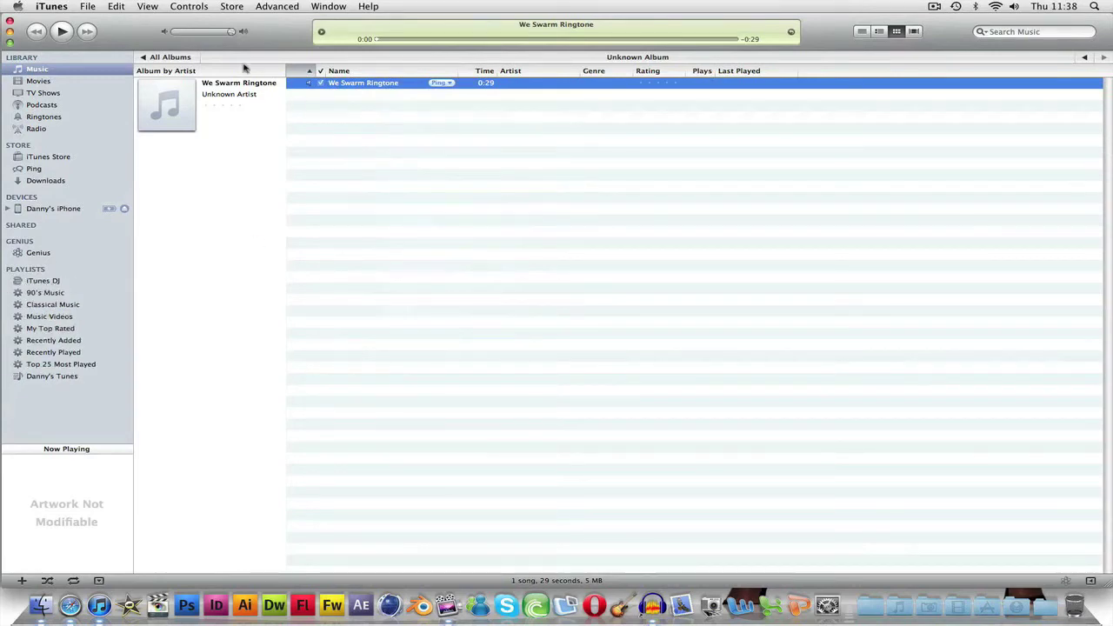
{"action": "left_click", "coordinate": [175, 59]}
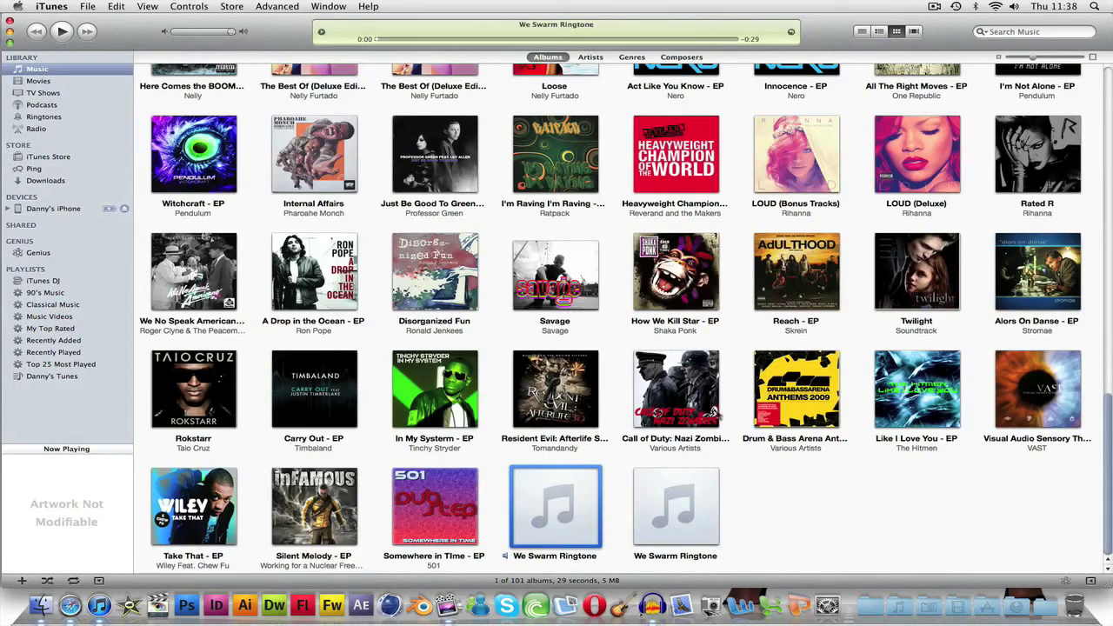
{"action": "mouse_move", "coordinate": [675, 502]}
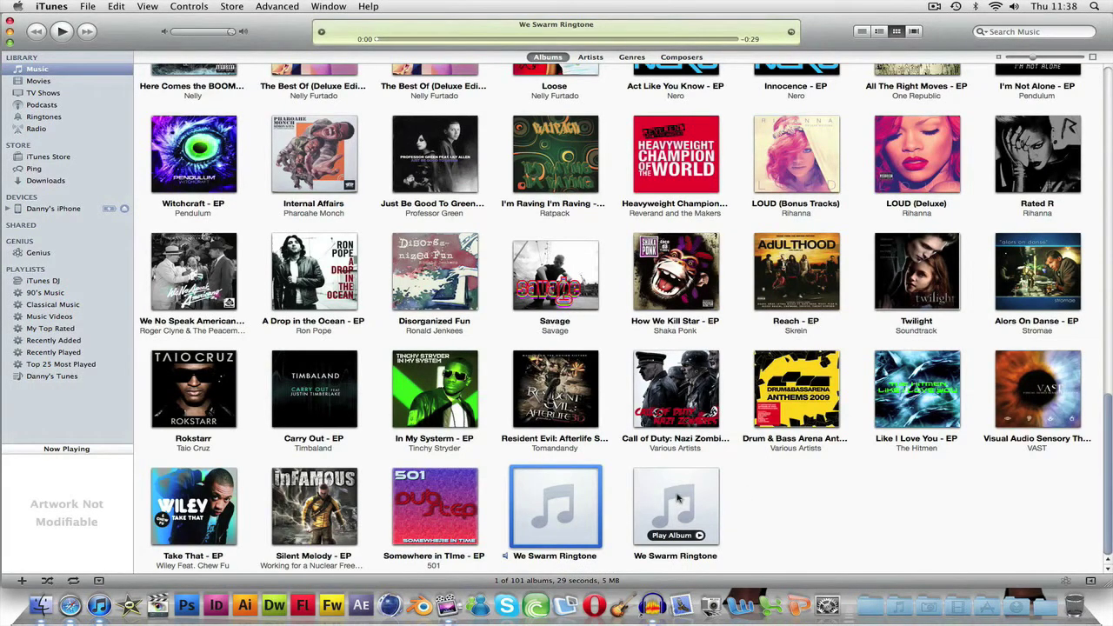
{"action": "double_click", "coordinate": [678, 498]}
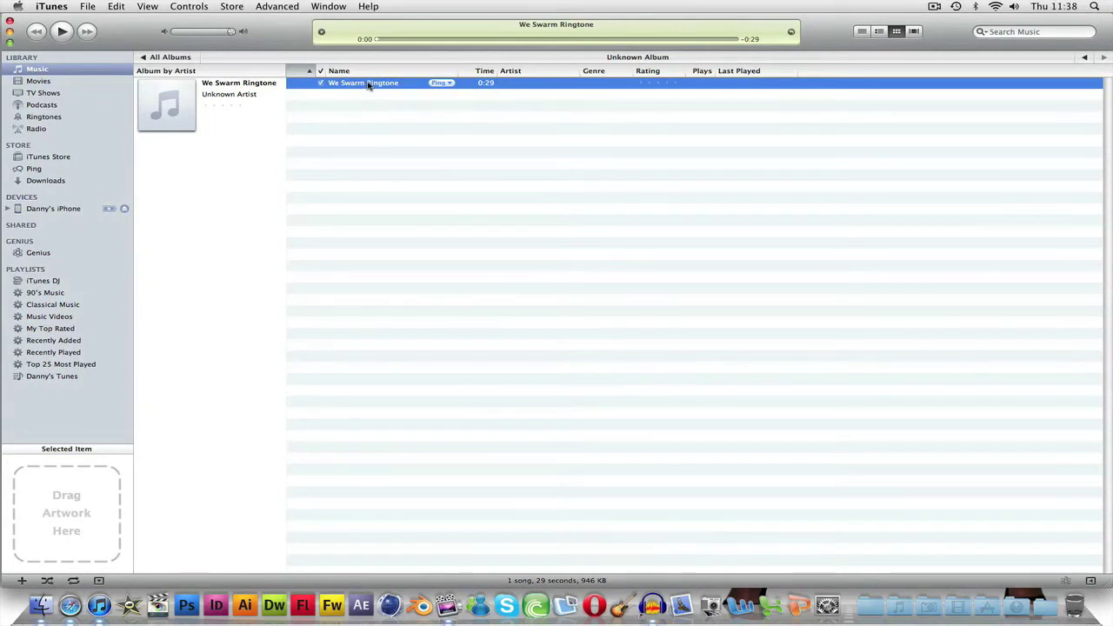
Show the AAC copy in Finder and change its file extension to .m4r in its file info, accepting the new extension
{"action": "right_click", "coordinate": [369, 85]}
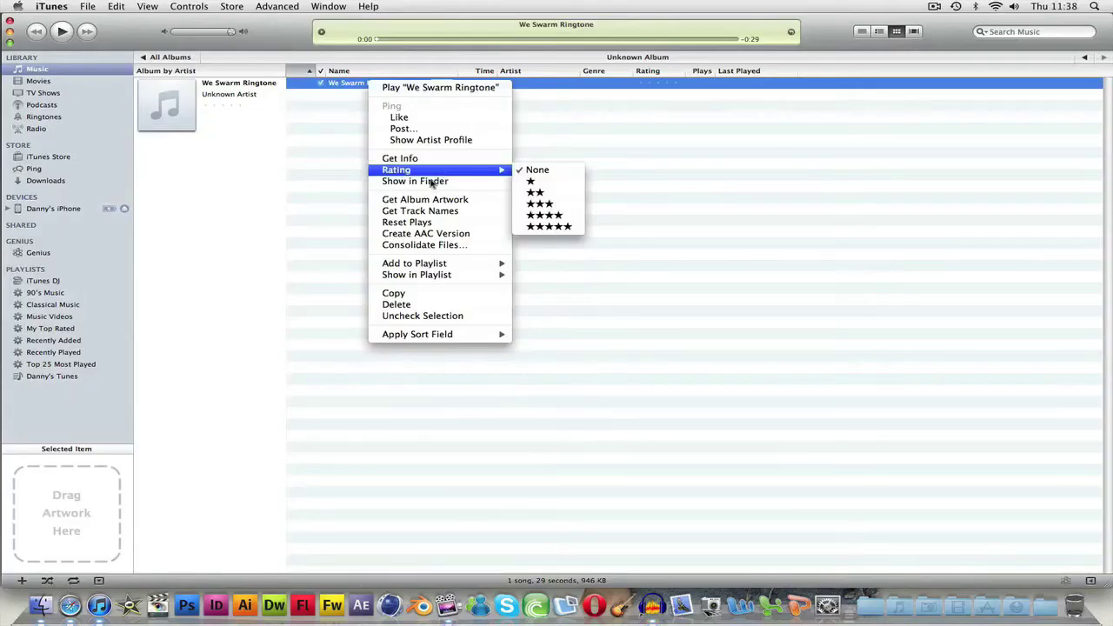
{"action": "left_click", "coordinate": [429, 181]}
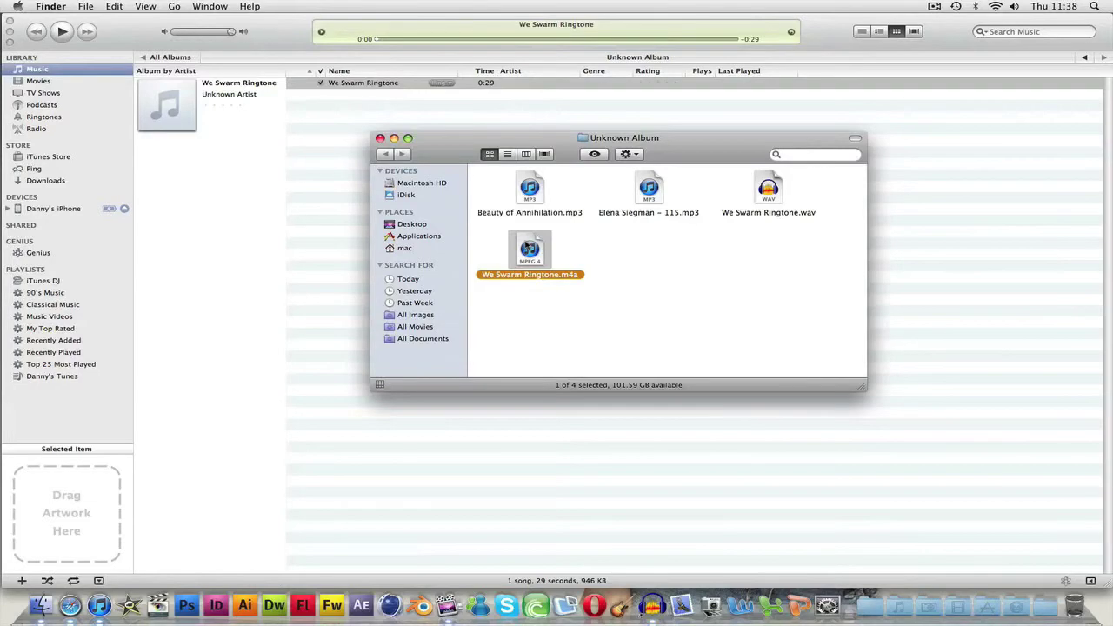
{"action": "right_click", "coordinate": [526, 241]}
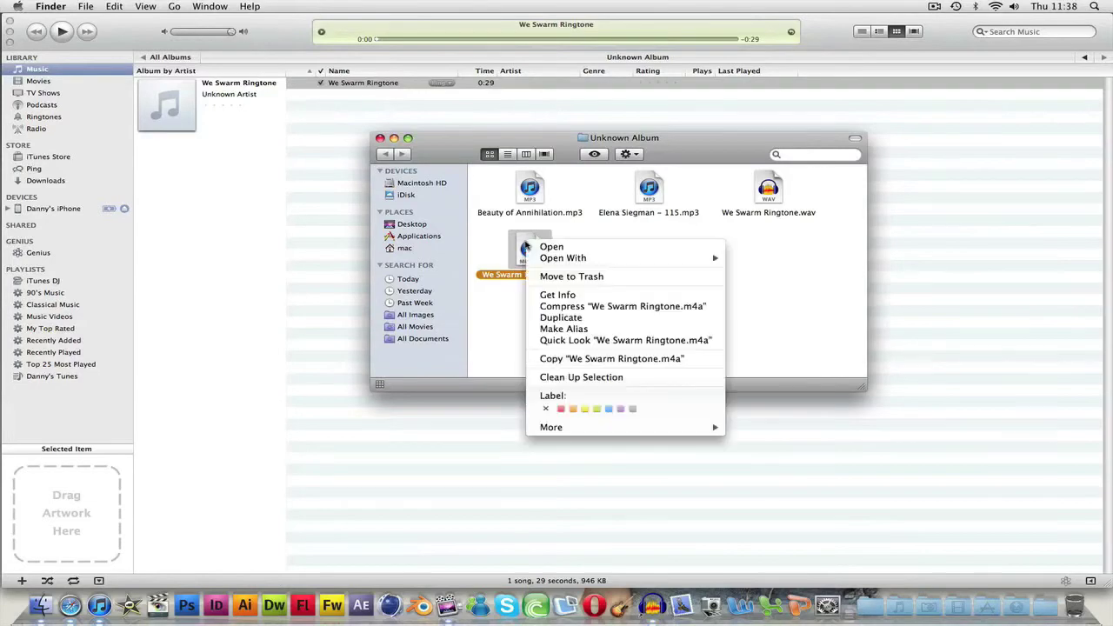
{"action": "left_click", "coordinate": [609, 297]}
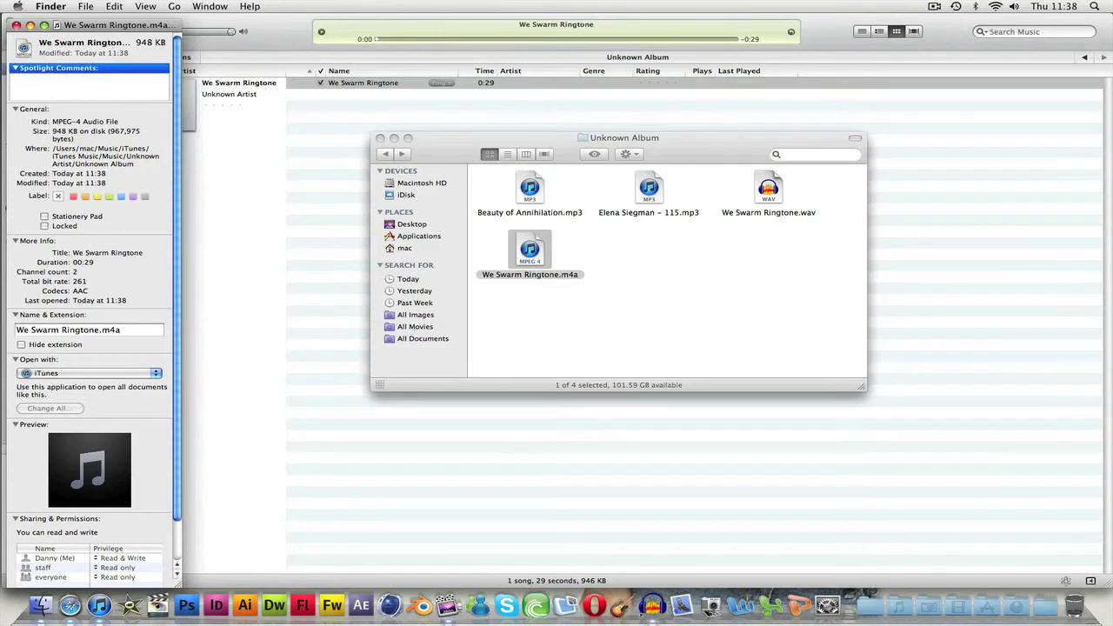
{"action": "left_click", "coordinate": [130, 331]}
{"action": "left_click", "coordinate": [131, 331]}
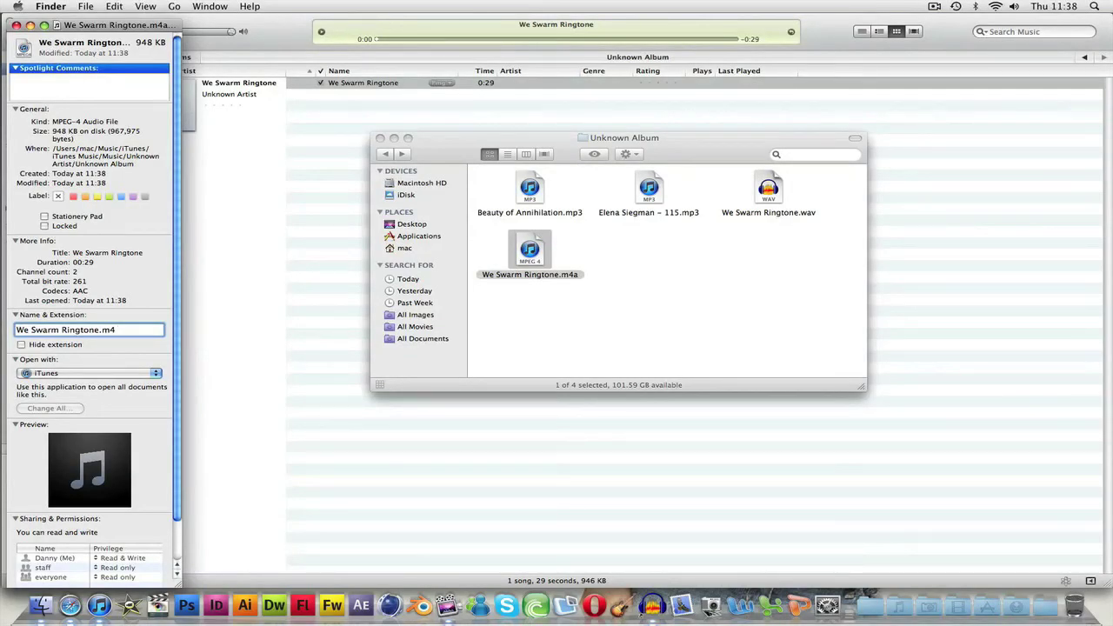
{"action": "left_click", "coordinate": [15, 25]}
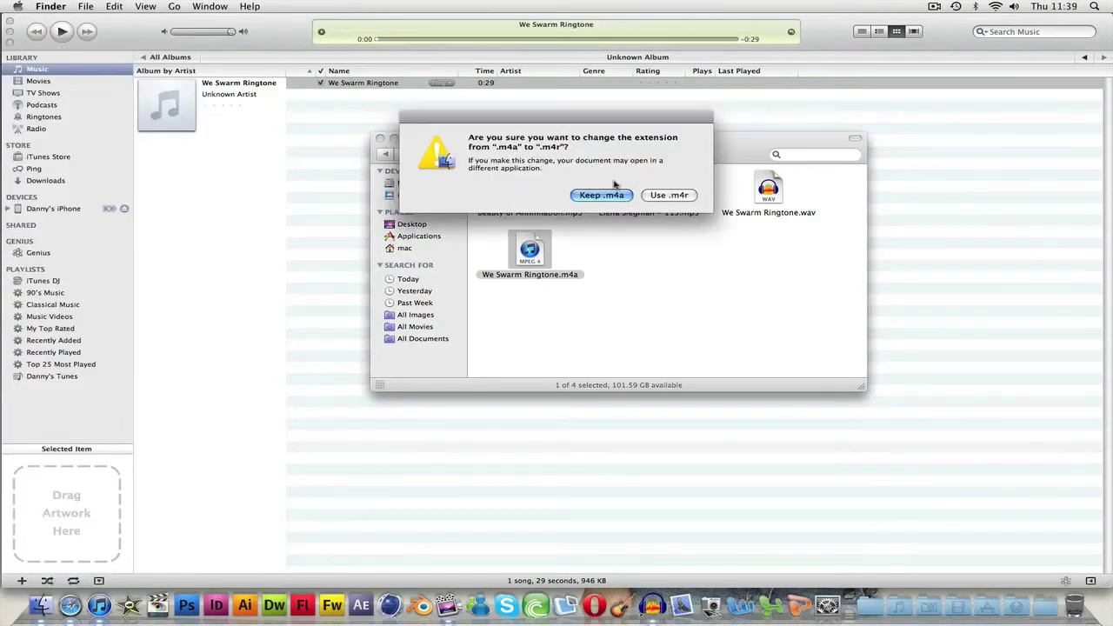
{"action": "left_click", "coordinate": [682, 197]}
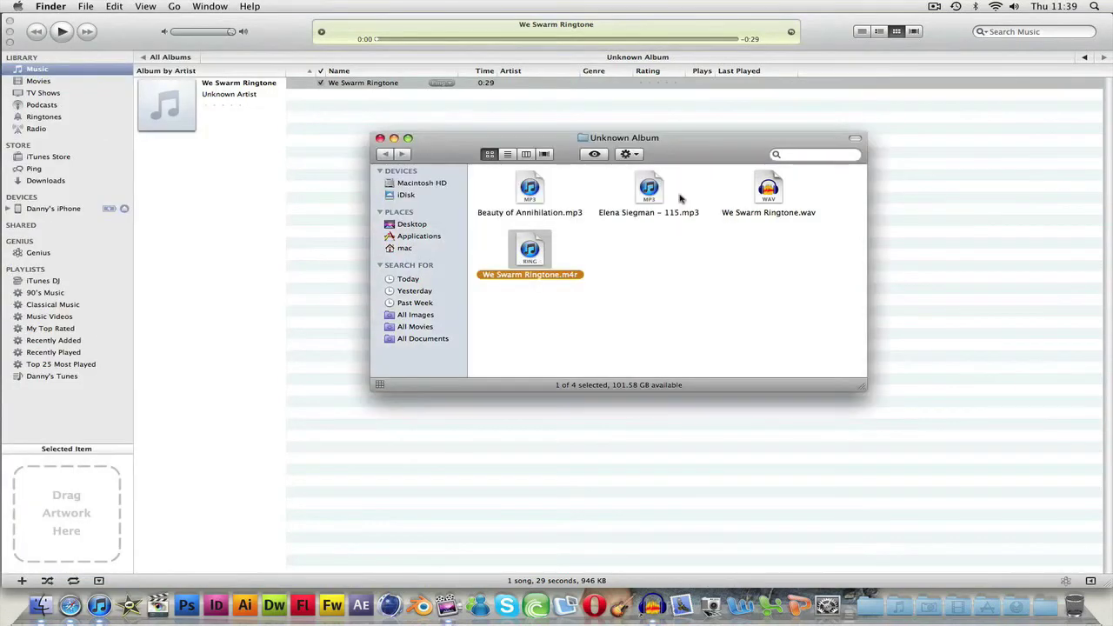
Minimize iTunes, move We Swarm Ringtone.m4r from the Unknown Album folder to the Desktop, and close the folder window
{"action": "left_click", "coordinate": [939, 38]}
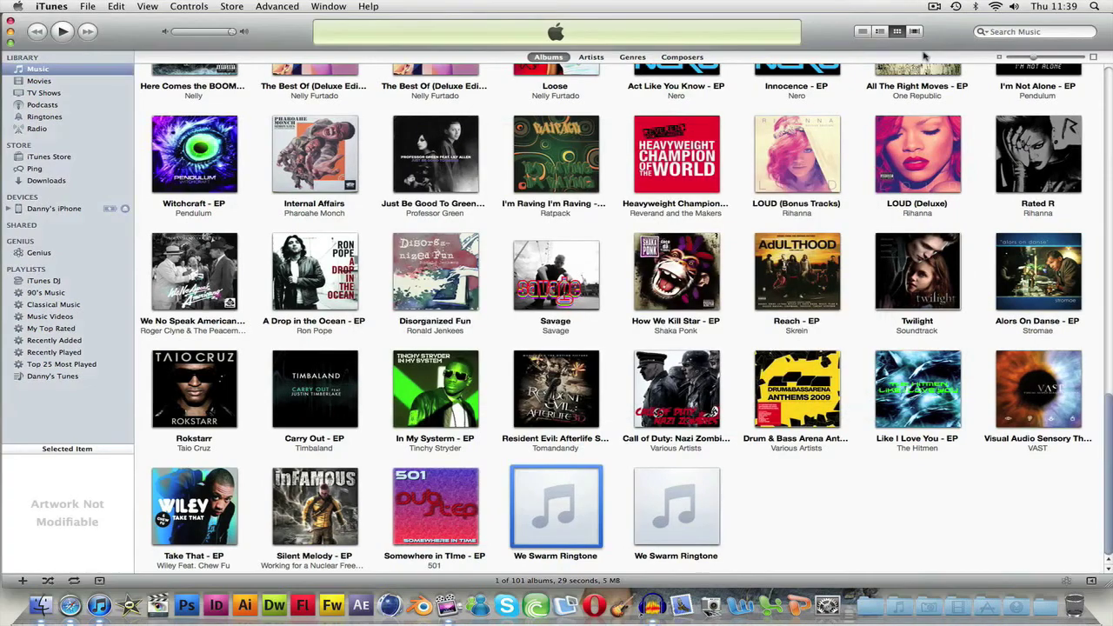
{"action": "double_click", "coordinate": [839, 28]}
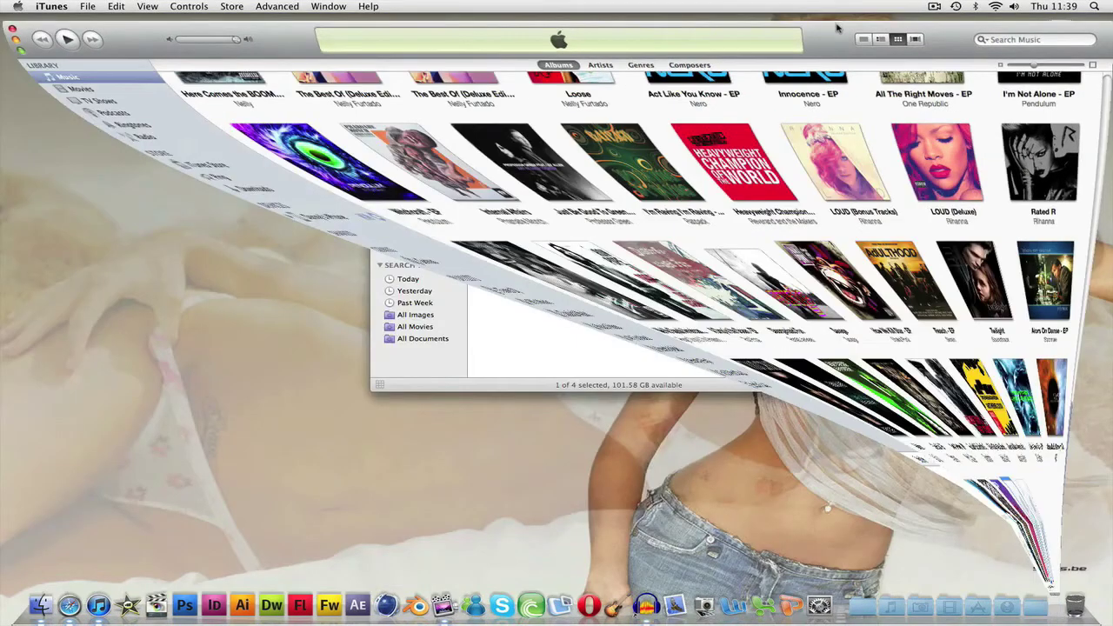
{"action": "left_click_drag", "start_coordinate": [744, 138], "coordinate": [697, 125]}
{"action": "left_click", "coordinate": [1047, 607]}
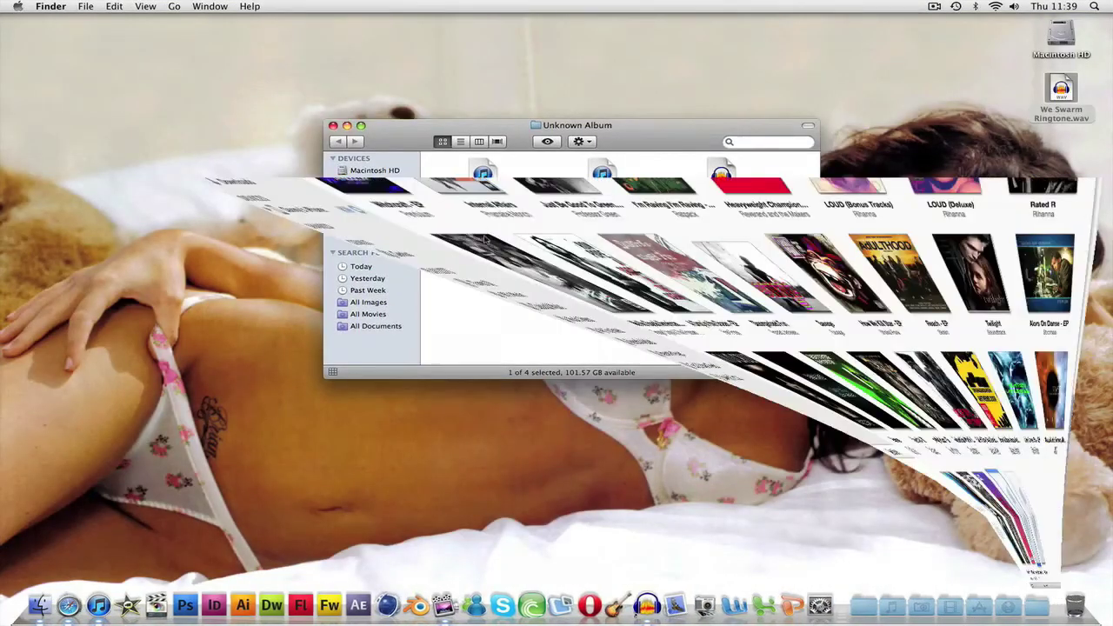
{"action": "left_click", "coordinate": [489, 228]}
{"action": "double_click", "coordinate": [825, 26]}
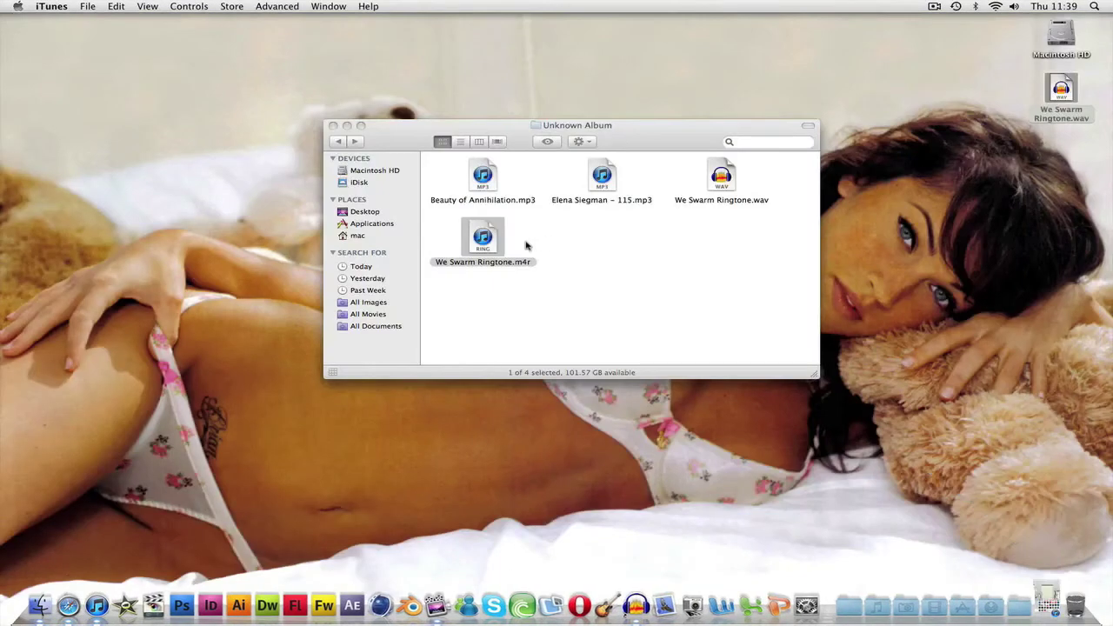
{"action": "left_click_drag", "start_coordinate": [482, 250], "coordinate": [1031, 148]}
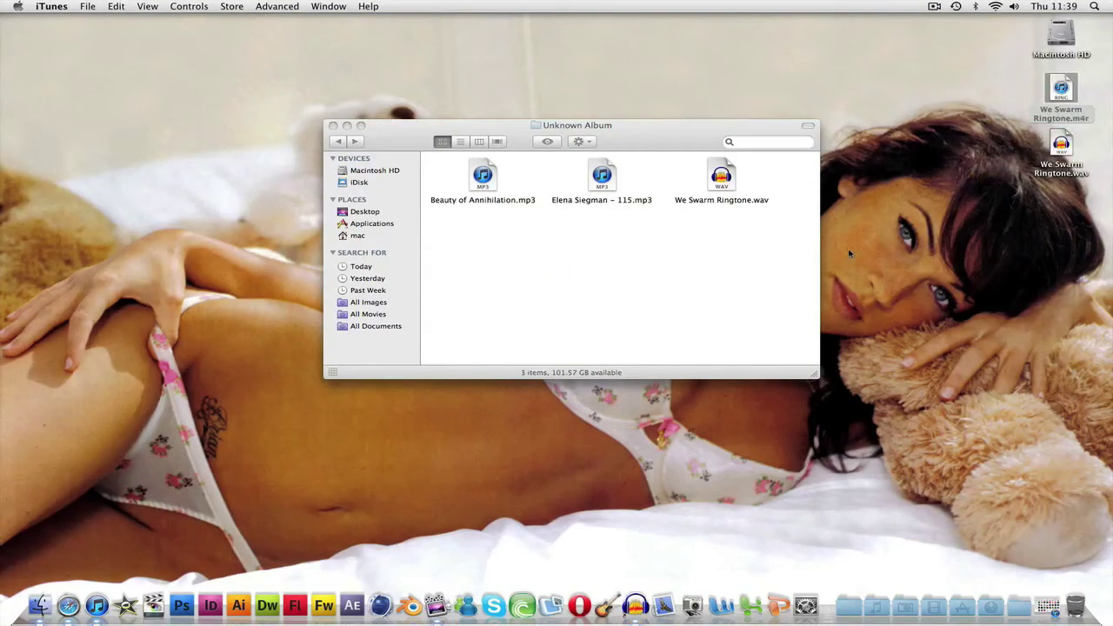
{"action": "left_click", "coordinate": [1059, 150]}
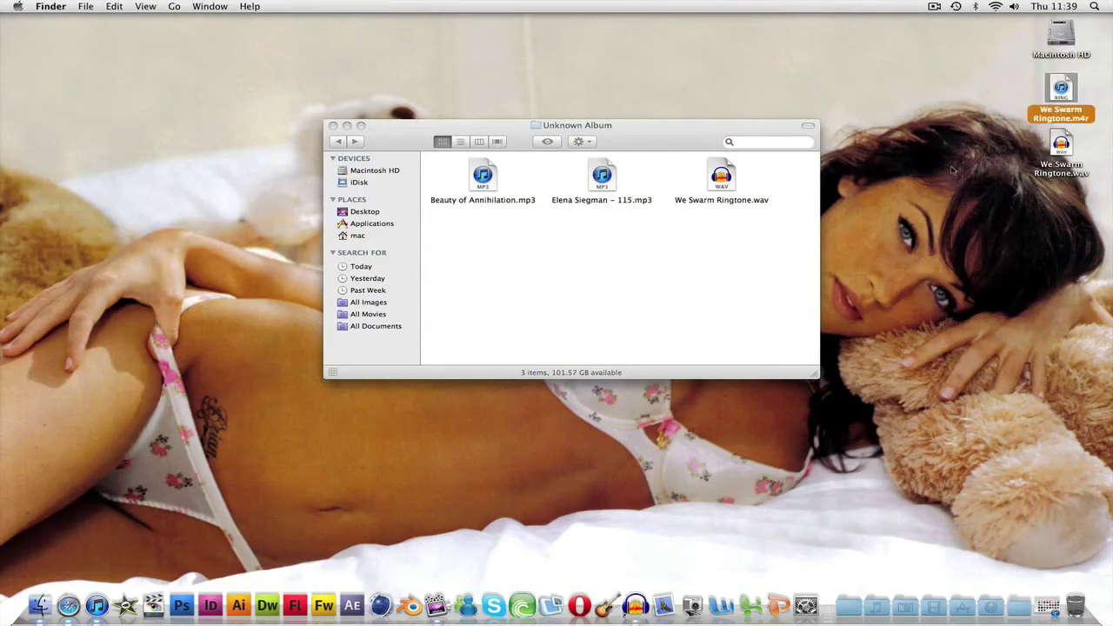
{"action": "left_click", "coordinate": [655, 139]}
{"action": "left_click", "coordinate": [333, 126]}
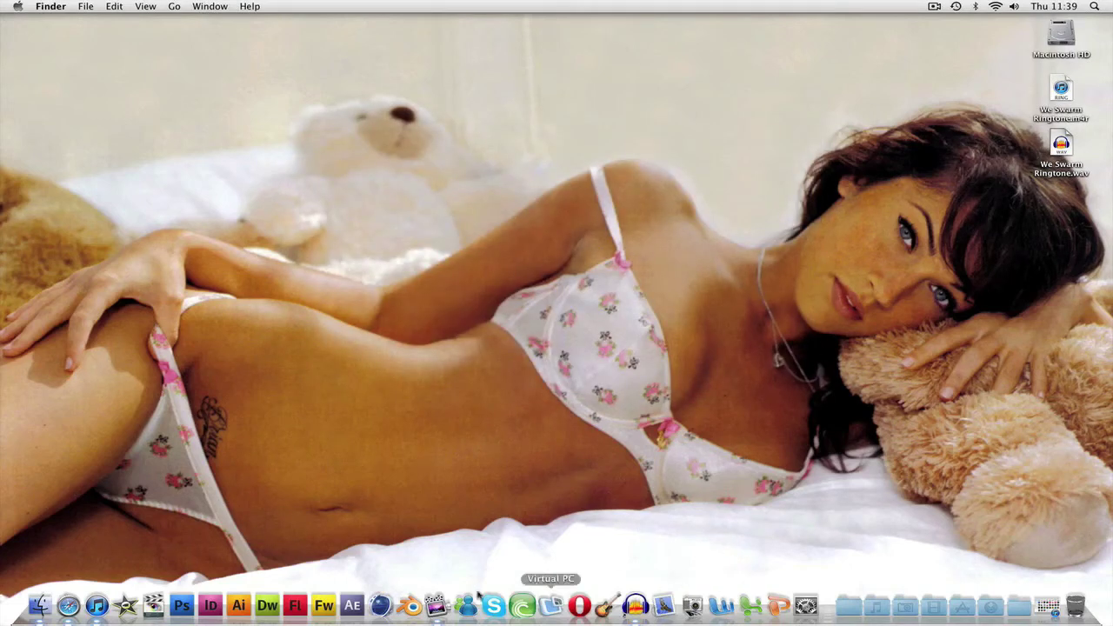
Switch to iTunes and delete both We Swarm Ringtone albums from the music library, moving their files to the Trash
{"action": "left_click", "coordinate": [97, 609]}
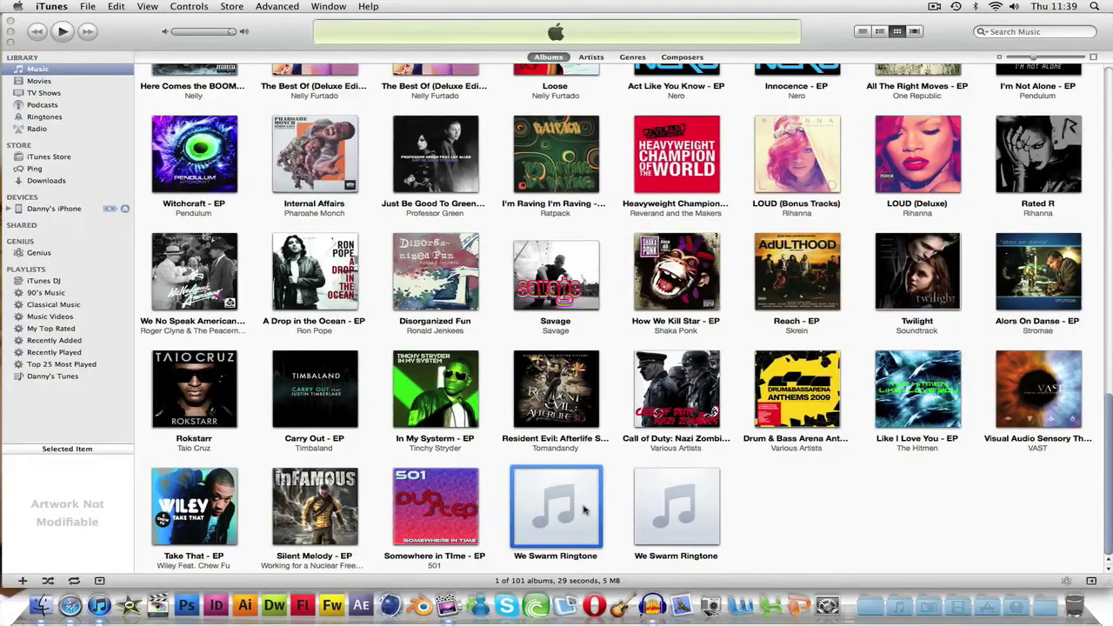
{"action": "left_click", "coordinate": [700, 519]}
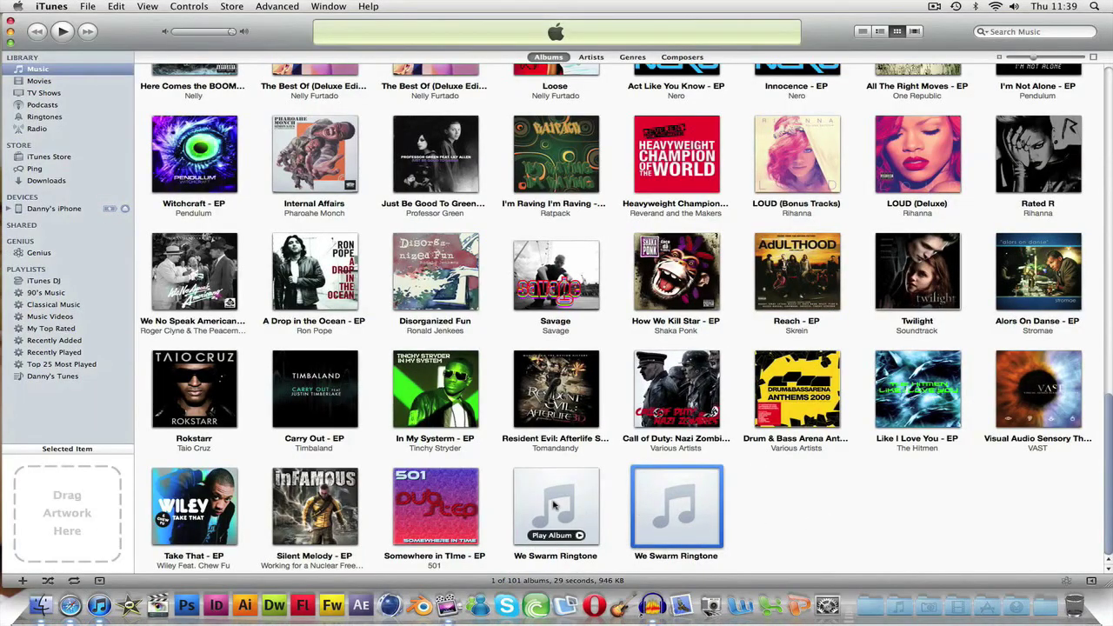
{"action": "left_click", "coordinate": [596, 508], "text": "shift"}
{"action": "key", "text": "Delete"}
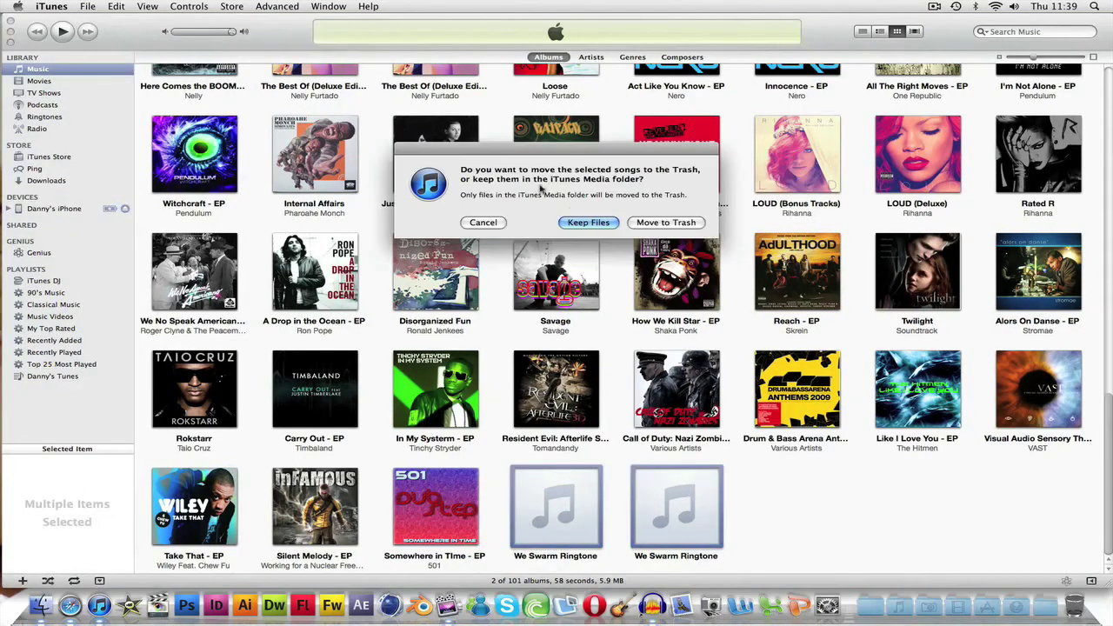
{"action": "left_click", "coordinate": [666, 223]}
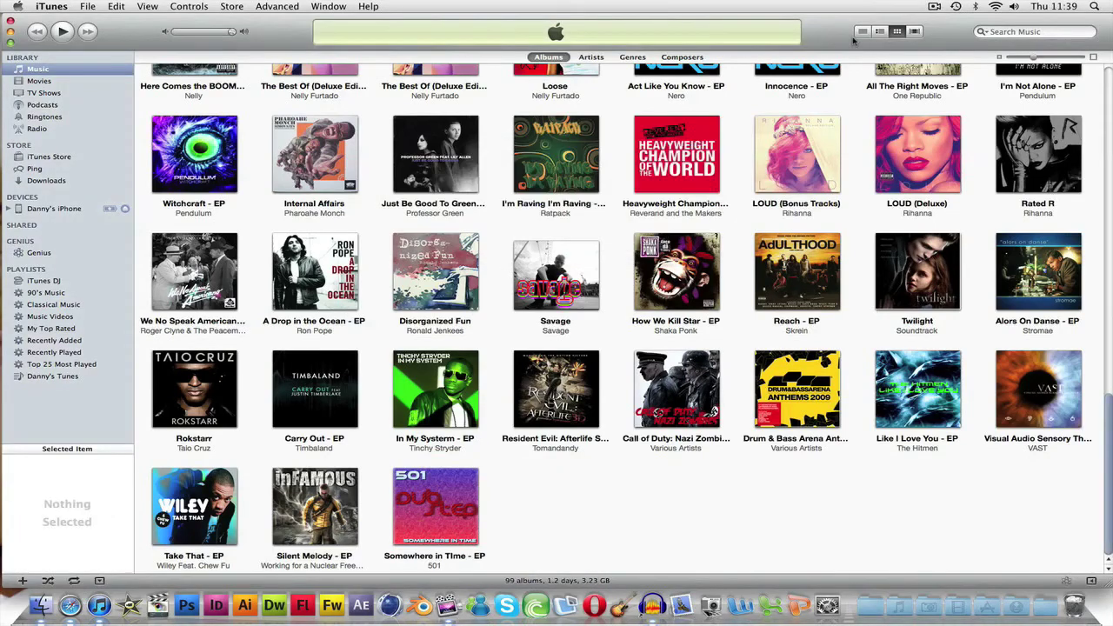
Minimize iTunes and empty the Trash, confirming the permanent deletion
{"action": "double_click", "coordinate": [842, 36]}
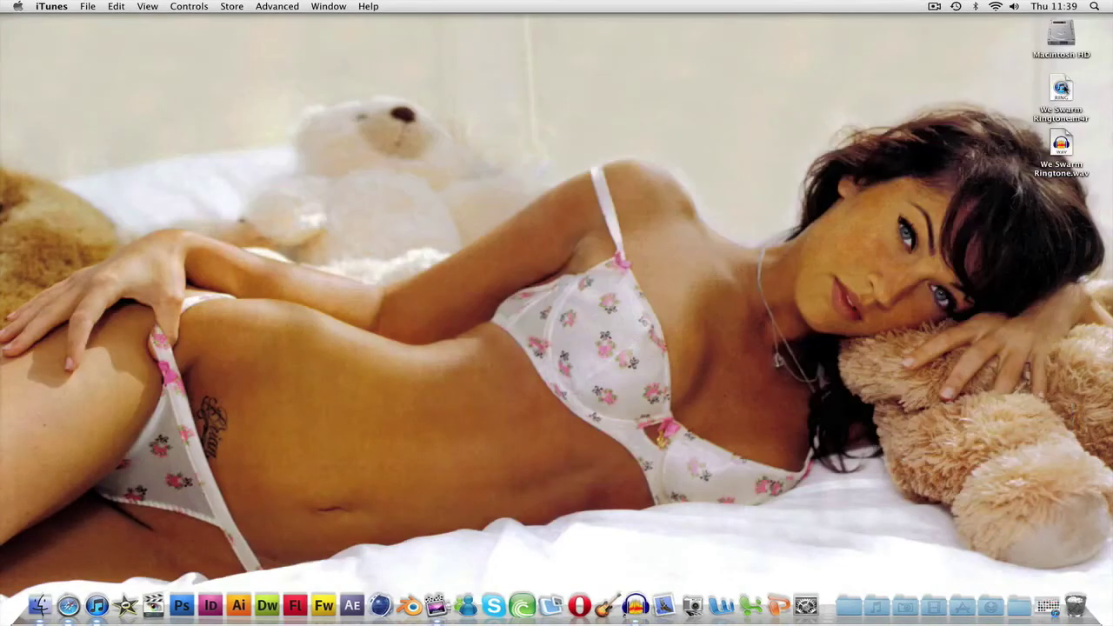
{"action": "right_click", "coordinate": [1075, 606]}
{"action": "left_click", "coordinate": [1053, 580]}
{"action": "left_click", "coordinate": [674, 190]}
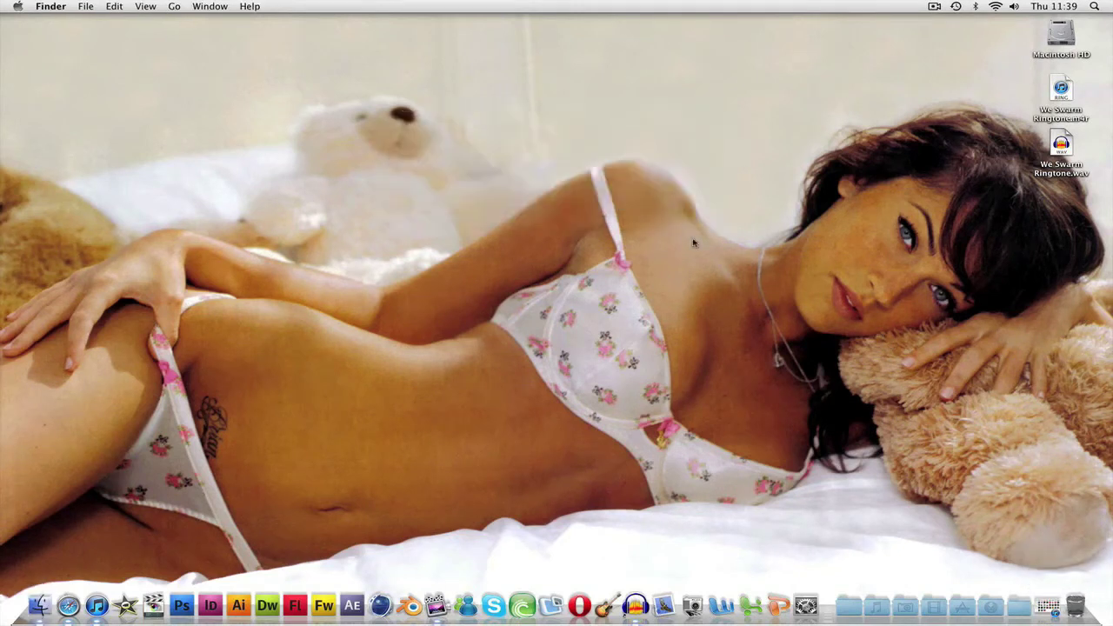
Add We Swarm Ringtone.m4r from the Desktop to the iTunes library and show the library's ringtones
{"action": "mouse_move", "coordinate": [1062, 91]}
{"action": "left_mouse_down"}
{"action": "mouse_move", "coordinate": [820, 111]}
{"action": "mouse_move", "coordinate": [1067, 85]}
{"action": "mouse_move", "coordinate": [380, 236]}
{"action": "mouse_move", "coordinate": [1063, 89]}
{"action": "left_mouse_up"}
{"action": "left_click", "coordinate": [96, 606]}
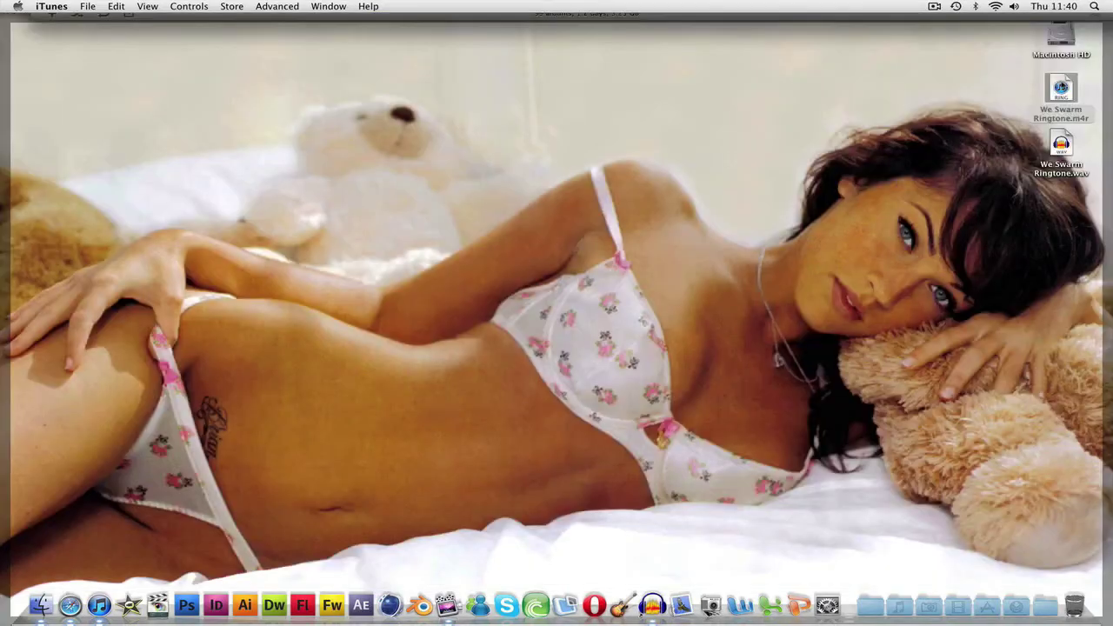
{"action": "left_click_drag", "start_coordinate": [1062, 86], "coordinate": [53, 100]}
{"action": "key", "text": "F11"}
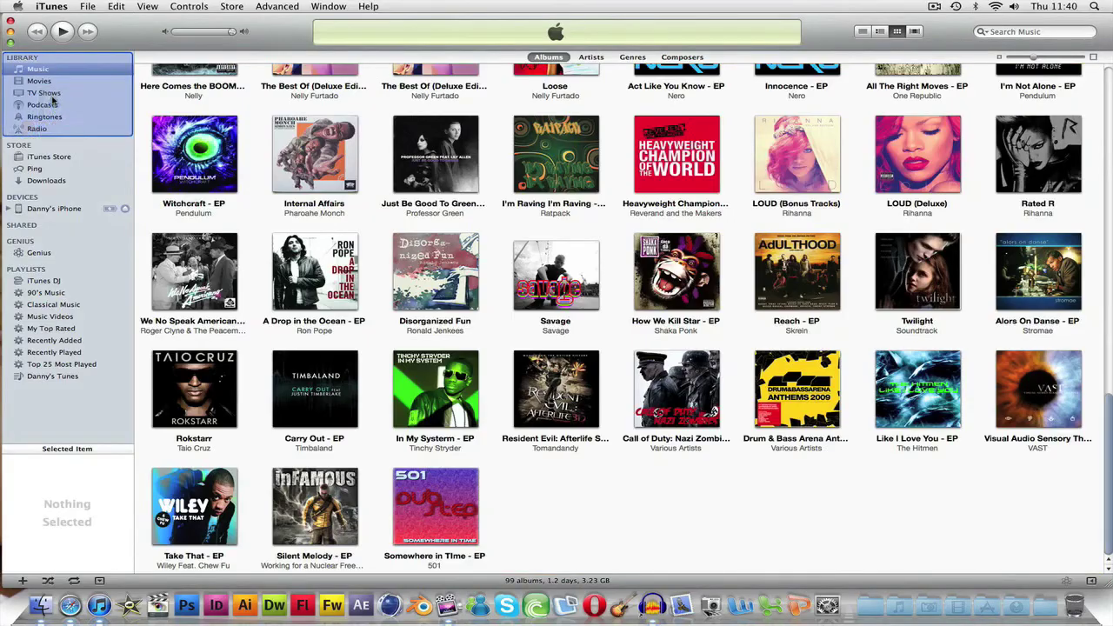
{"action": "left_click", "coordinate": [46, 116]}
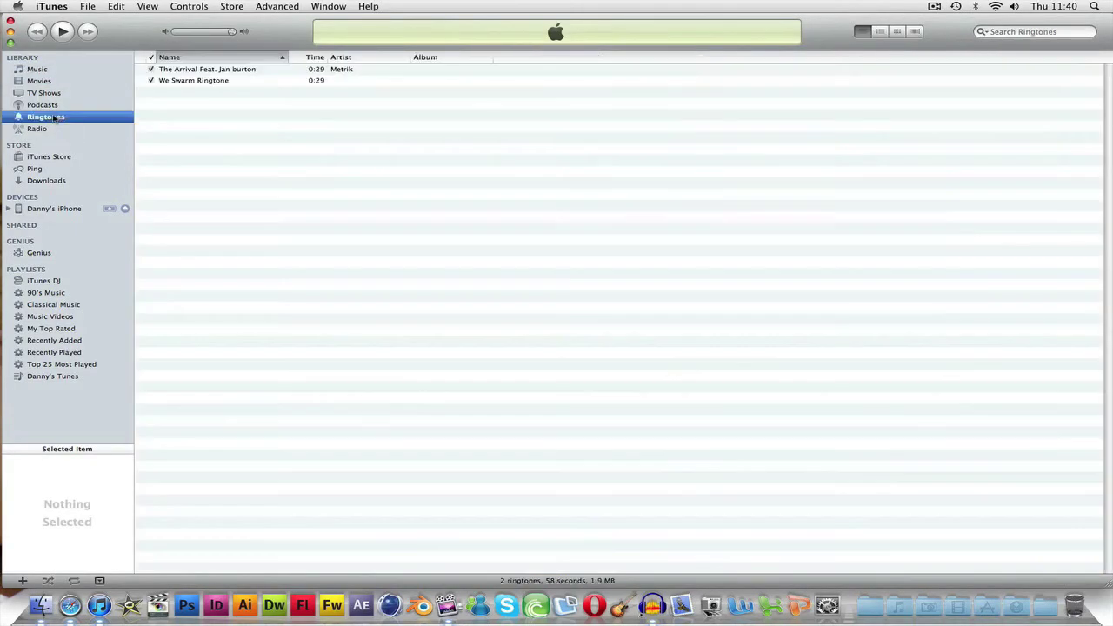
Play the We Swarm Ringtone and The Arrival ringtones for a moment each and pause playback
{"action": "double_click", "coordinate": [197, 81]}
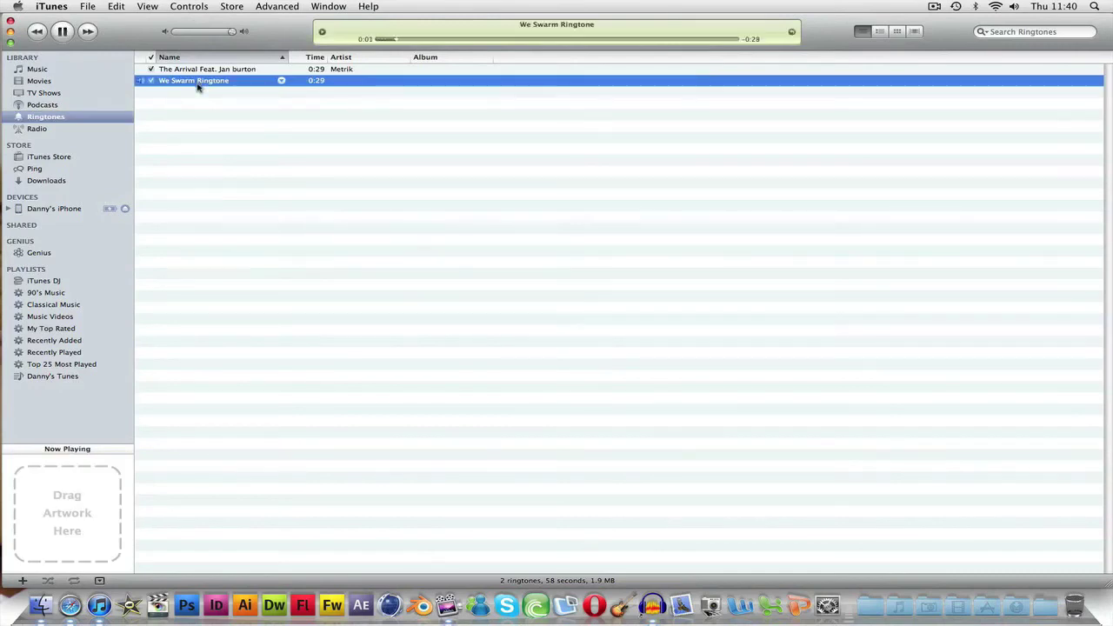
{"action": "double_click", "coordinate": [215, 71]}
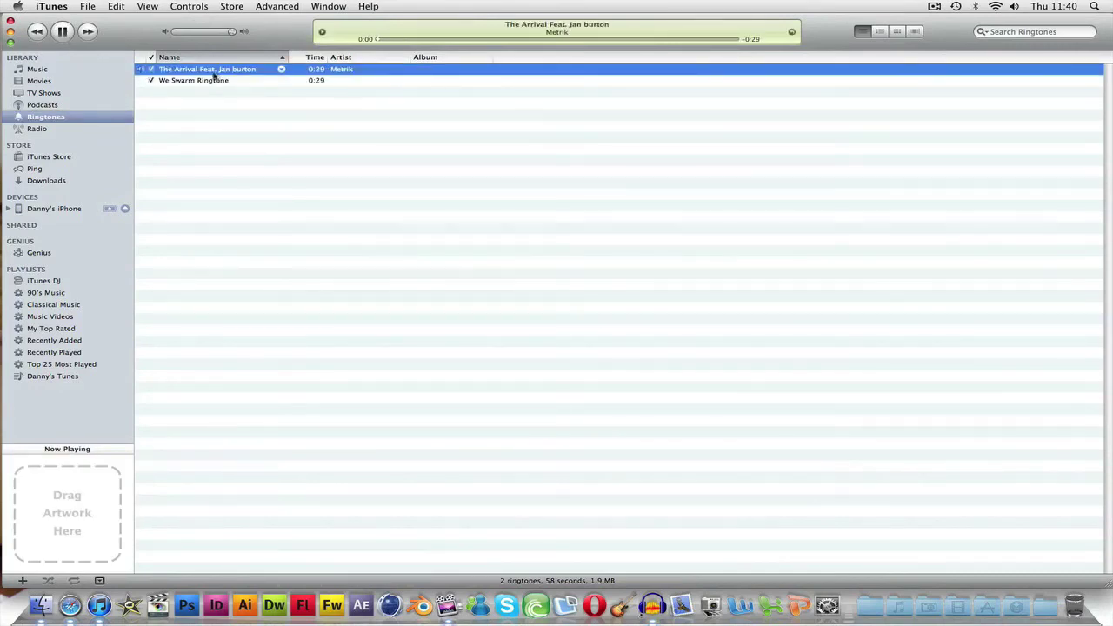
{"action": "left_click", "coordinate": [64, 32]}
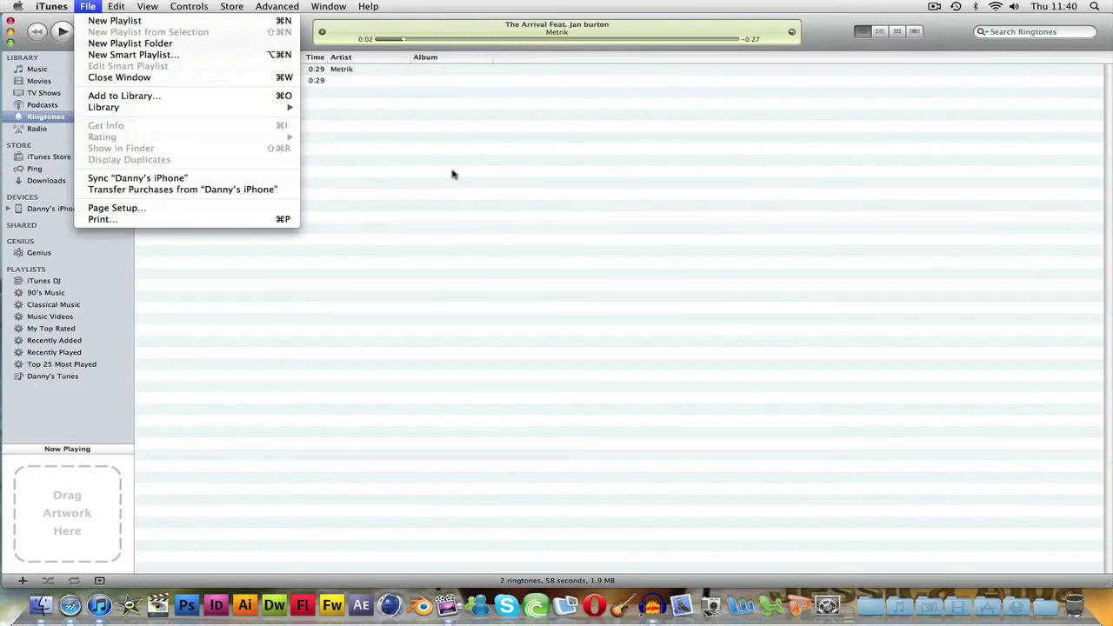
{"action": "key", "text": "Escape"}
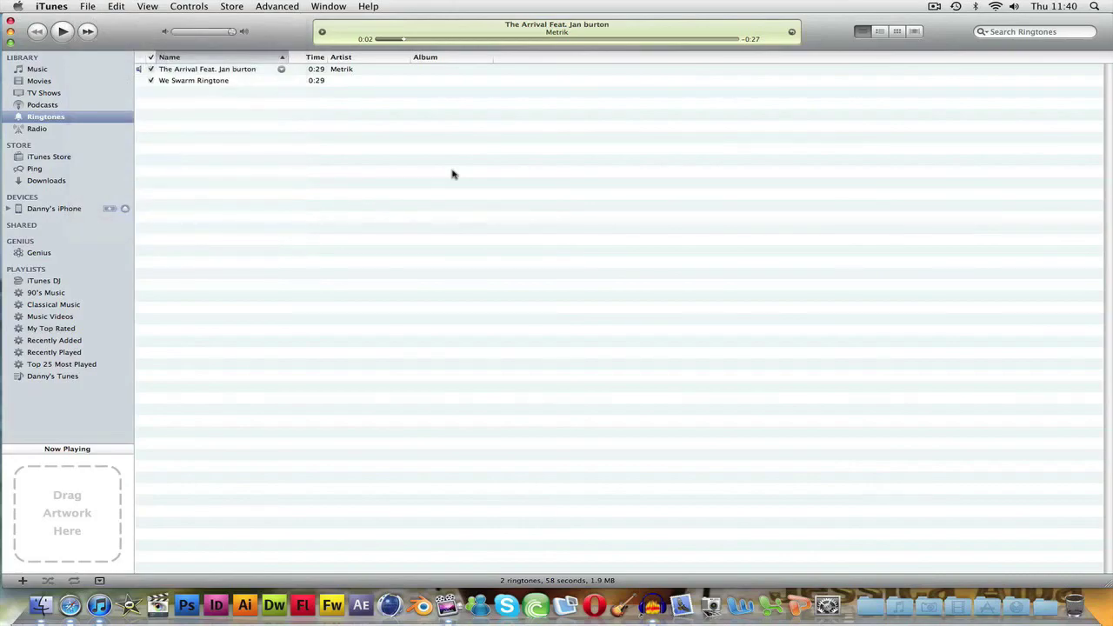